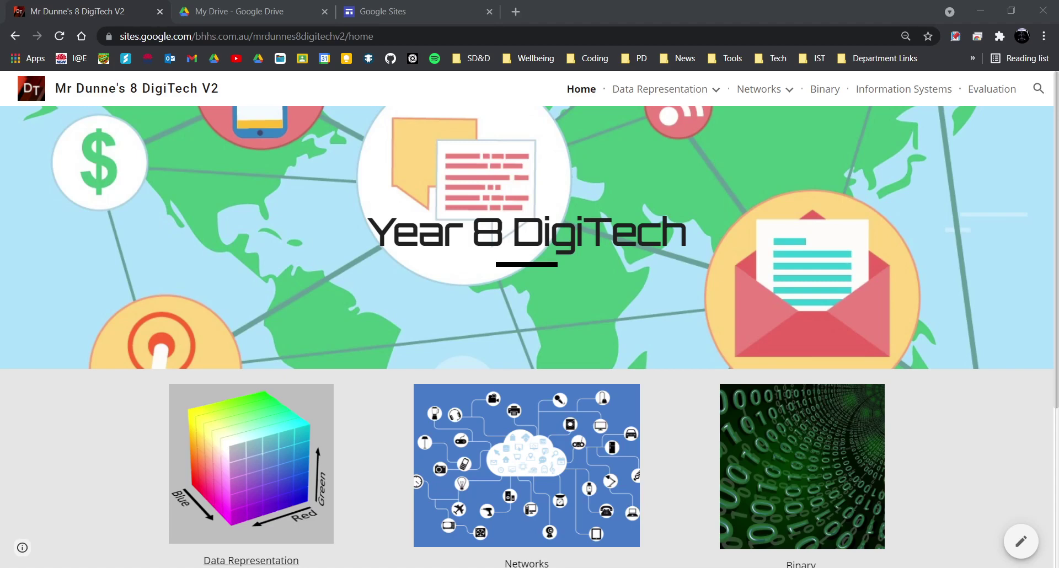
- Switch to Google Drive, open Google Sites from its app list, and start a new blank site
{"action": "left_click", "coordinate": [254, 11]}
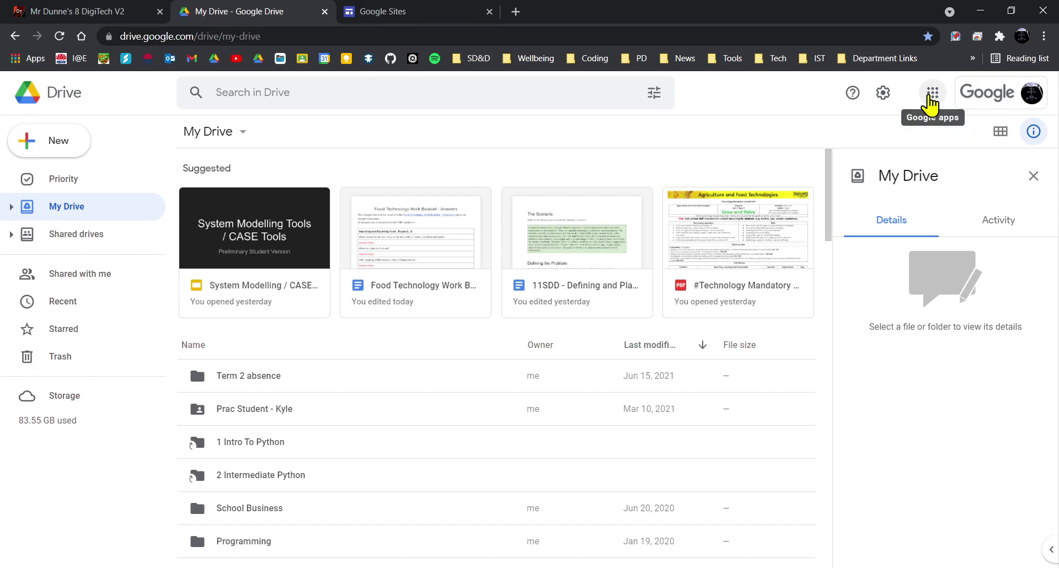
{"action": "left_click", "coordinate": [931, 102]}
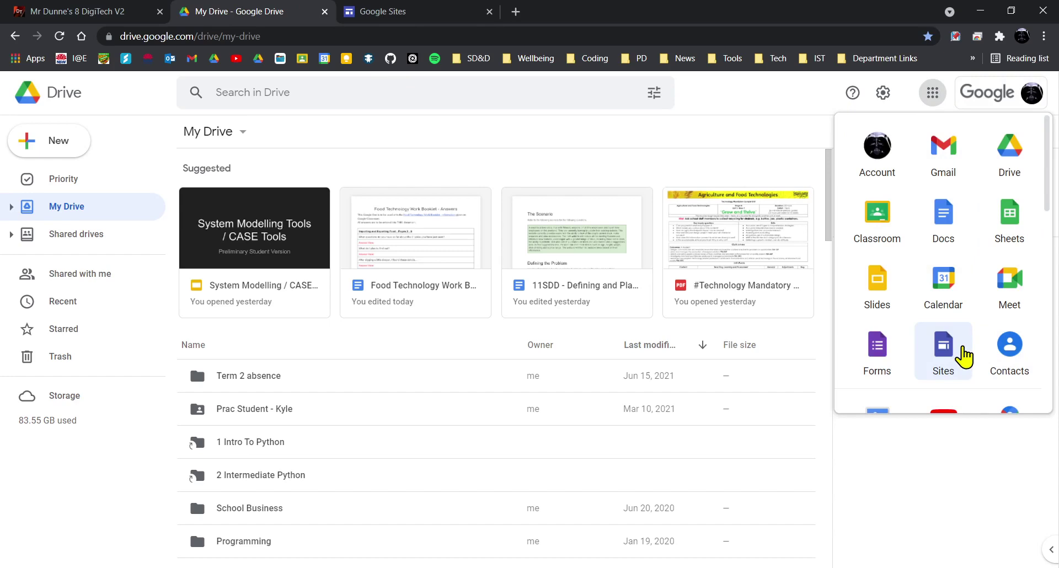
{"action": "scroll", "coordinate": [964, 357], "scroll_direction": "down", "scroll_amount": 5}
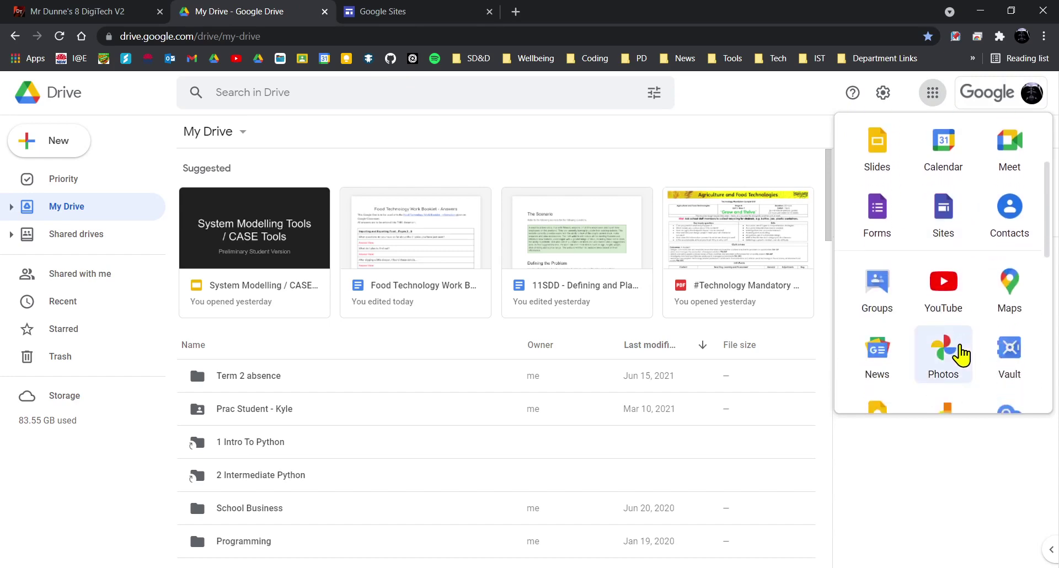
{"action": "scroll", "coordinate": [958, 364], "scroll_direction": "up", "scroll_amount": 6}
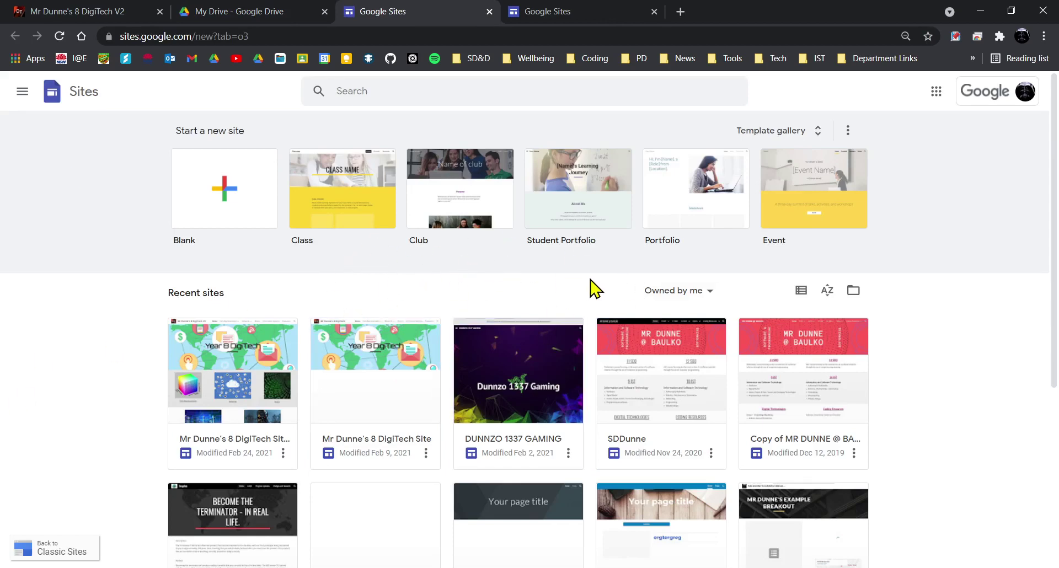
{"action": "left_click", "coordinate": [223, 222]}
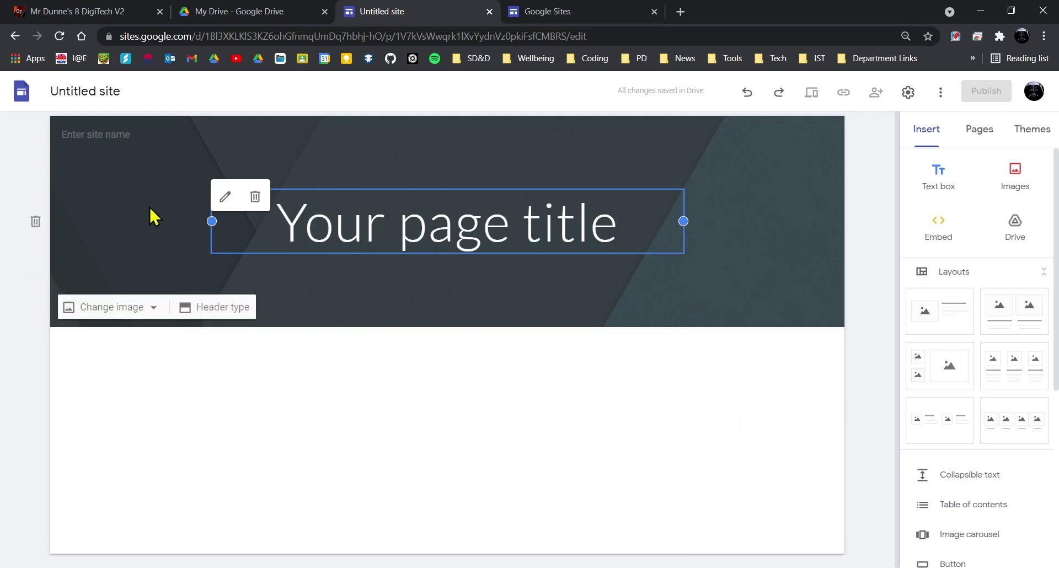
- Name the untitled site with the teacher's name in possessive form followed by "Year 8 DigiTech V3"
{"action": "left_click", "coordinate": [117, 91]}
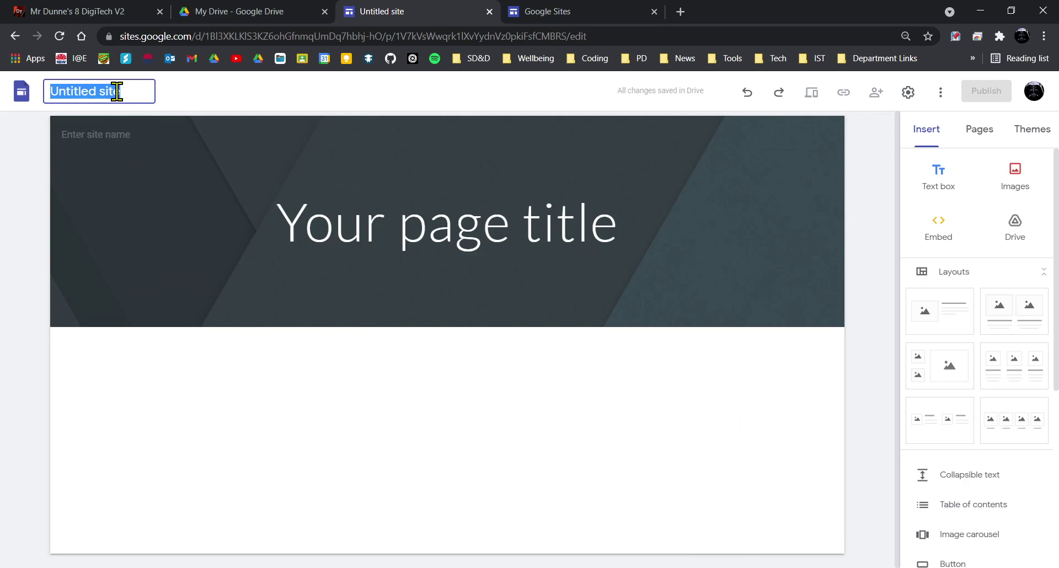
{"action": "type", "text": "Mr Dunne's Year 8 DigiTech V3"}
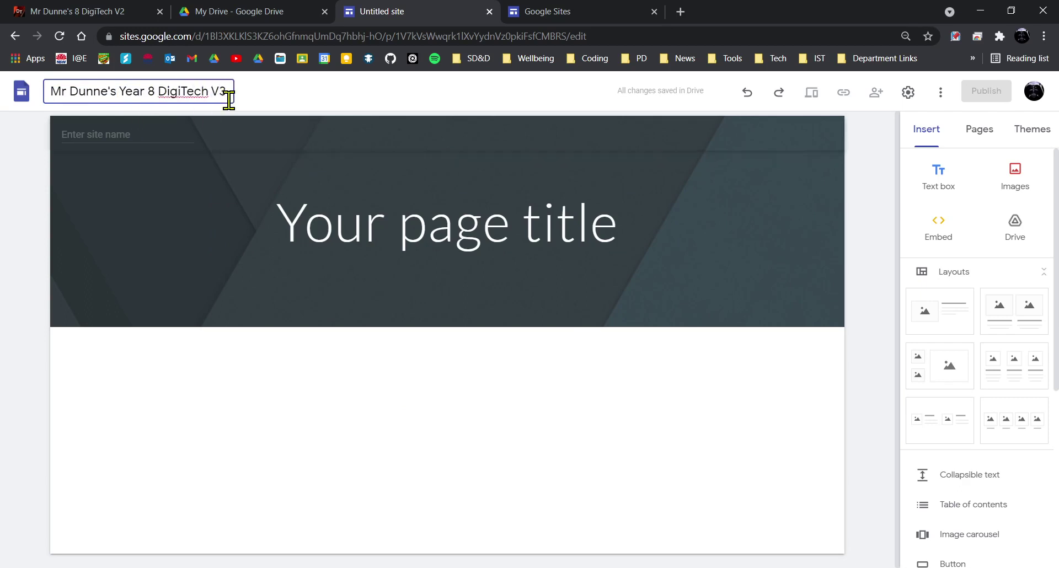
{"action": "left_click", "coordinate": [260, 100]}
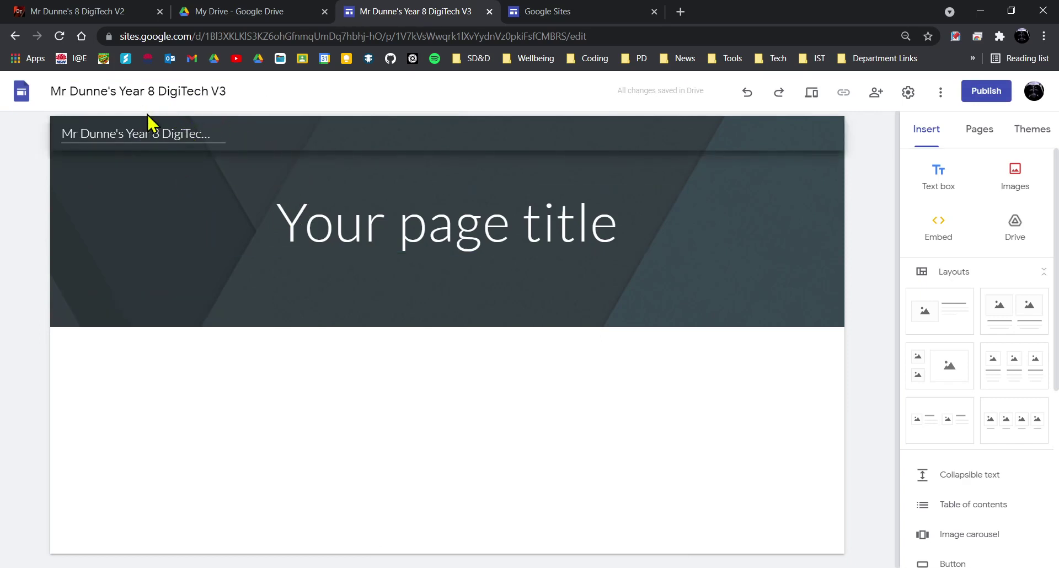
- Copy the site's document name and replace the placeholder page title in the header with it
{"action": "left_click", "coordinate": [160, 97]}
{"action": "key", "text": "ctrl+c"}
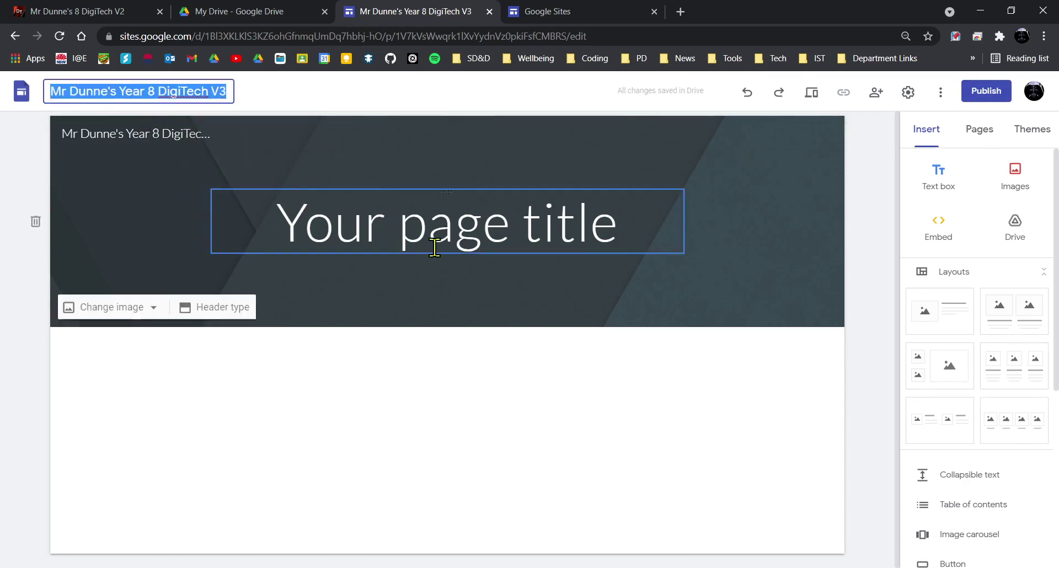
{"action": "left_click", "coordinate": [448, 224]}
{"action": "key", "text": "ctrl+a"}
{"action": "key", "text": "ctrl+v"}
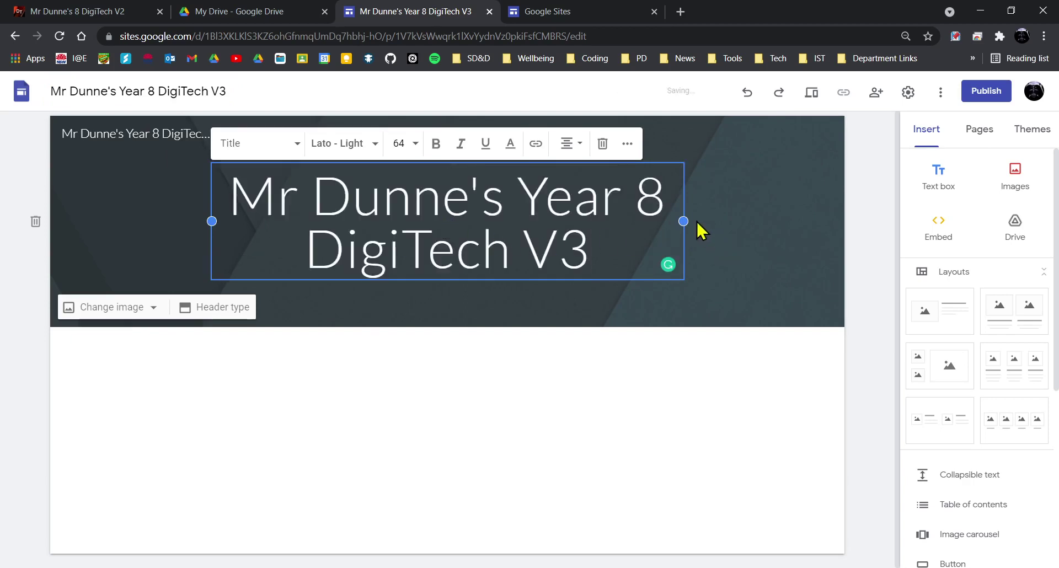
- Widen the page title box on both sides across the header and delete "V3" from the end of the title
{"action": "left_click_drag", "start_coordinate": [685, 220], "coordinate": [805, 221]}
{"action": "left_click_drag", "start_coordinate": [212, 219], "coordinate": [56, 229]}
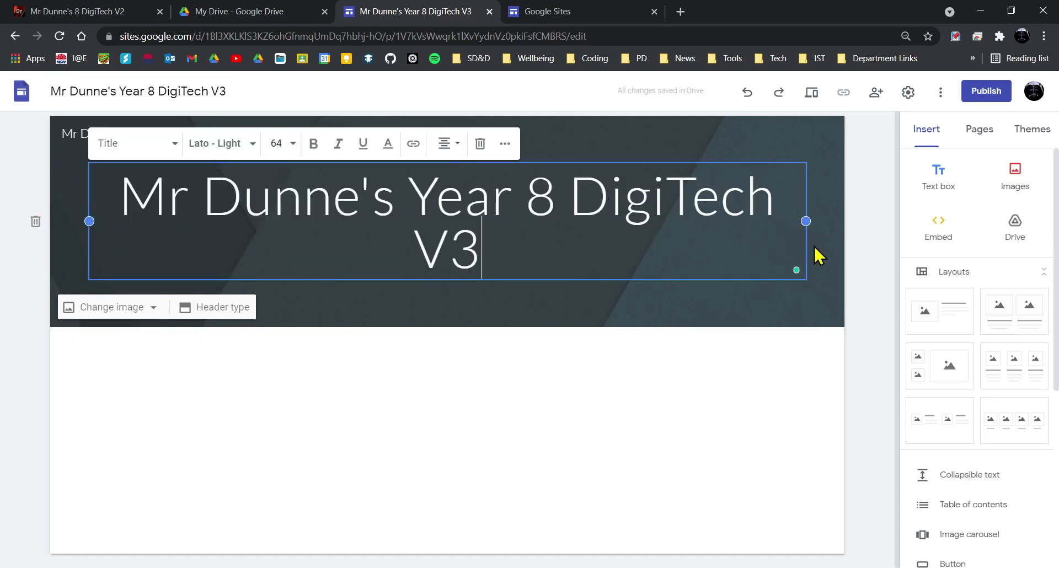
{"action": "left_click_drag", "start_coordinate": [806, 221], "coordinate": [839, 217]}
{"action": "key", "text": "BackSpace"}
{"action": "key", "text": "BackSpace"}
{"action": "key", "text": "BackSpace"}
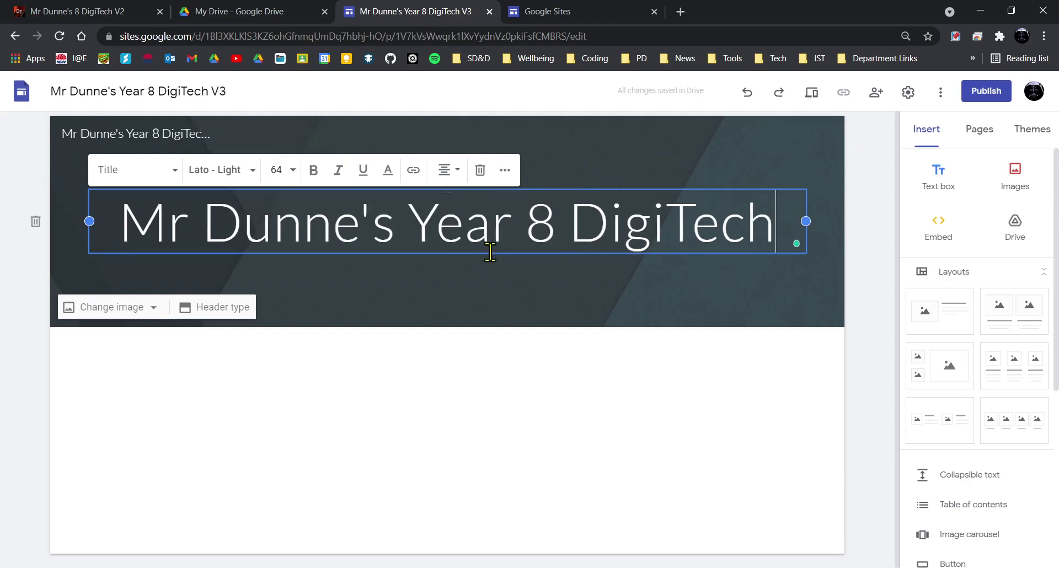
- Replace the header background with the first image, colourful code on black, from a Google image search for "Programming"
{"action": "left_click", "coordinate": [116, 307]}
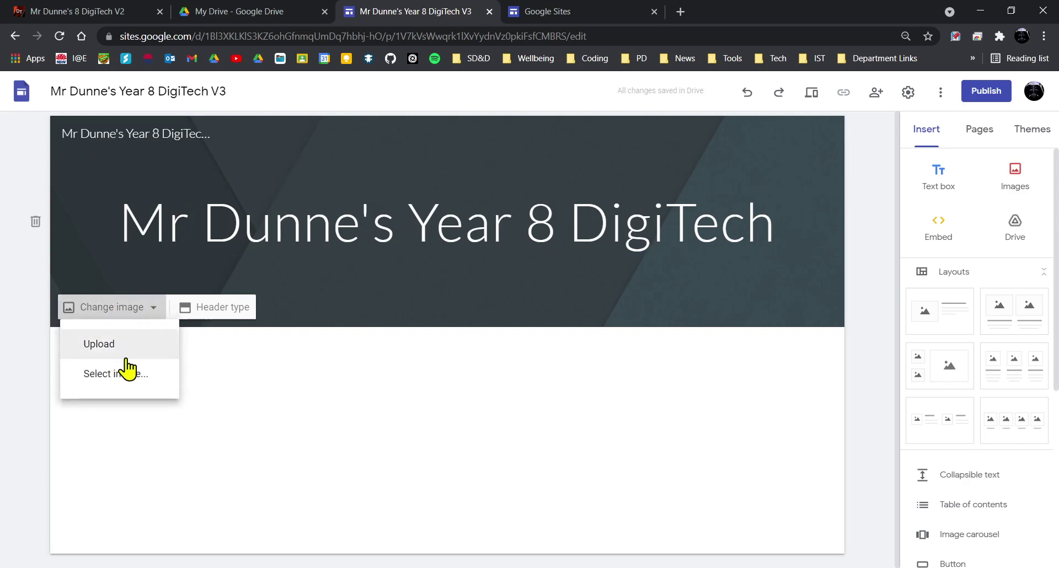
{"action": "left_click", "coordinate": [143, 375]}
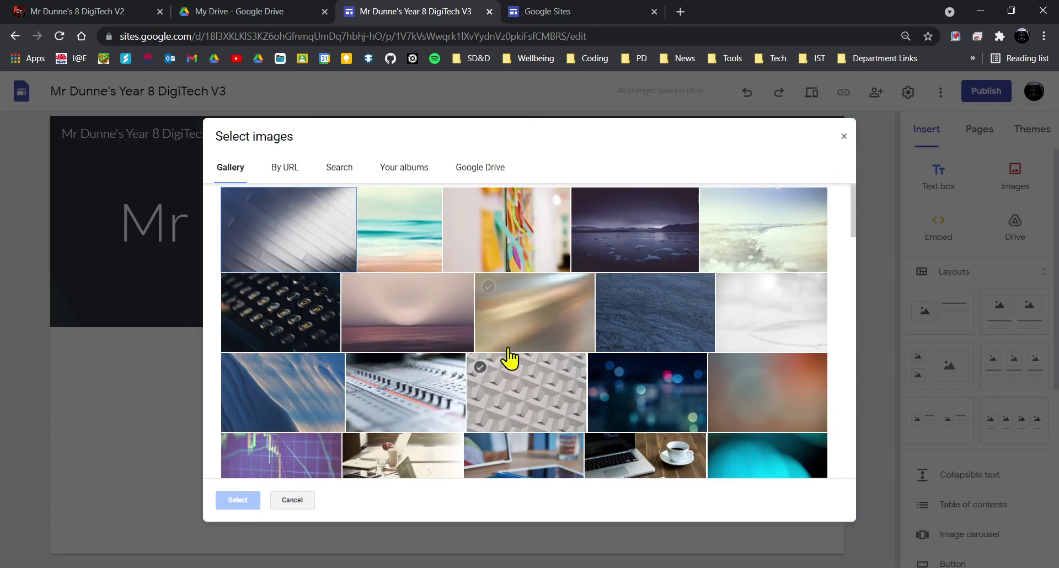
{"action": "scroll", "coordinate": [606, 325], "scroll_direction": "down", "scroll_amount": 10}
{"action": "scroll", "coordinate": [628, 333], "scroll_direction": "down", "scroll_amount": 15}
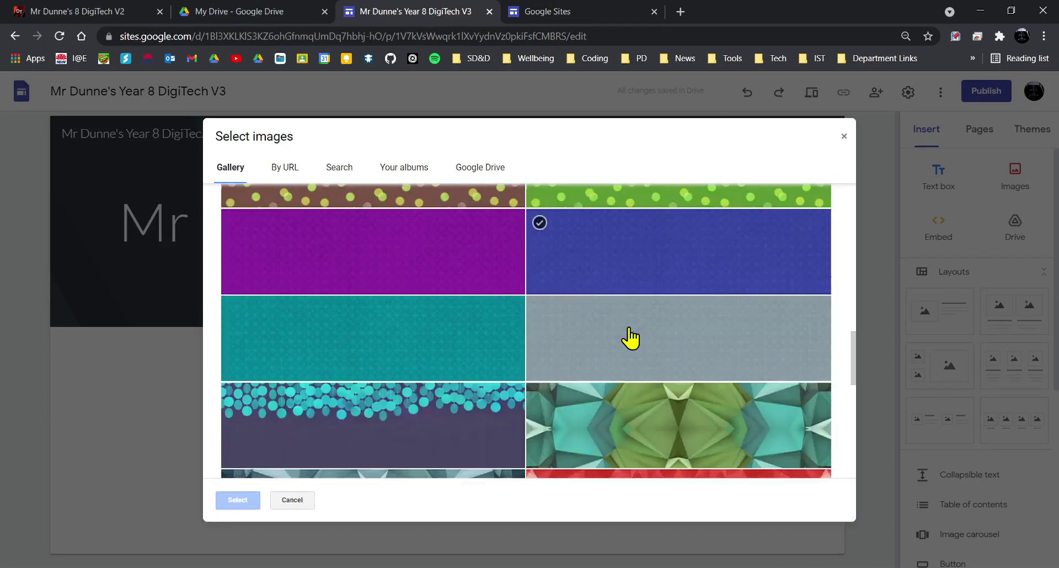
{"action": "scroll", "coordinate": [610, 384], "scroll_direction": "up", "scroll_amount": 15}
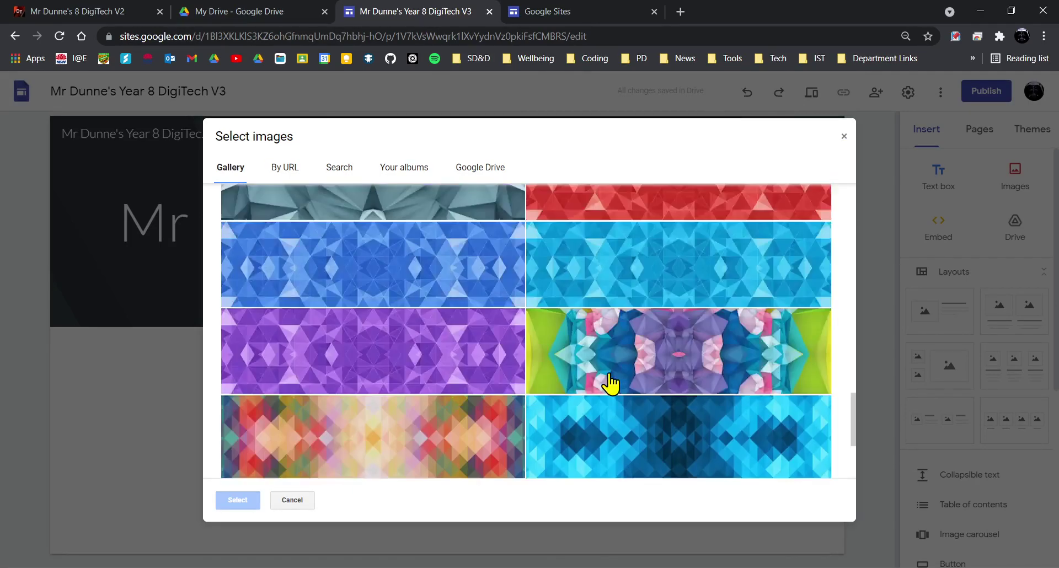
{"action": "scroll", "coordinate": [611, 385], "scroll_direction": "up", "scroll_amount": 1}
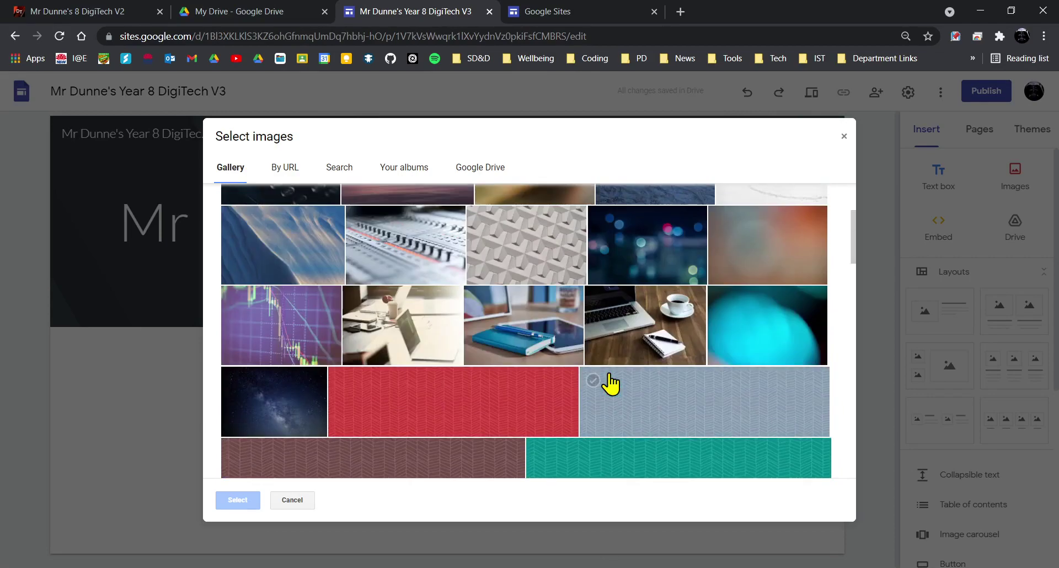
{"action": "scroll", "coordinate": [610, 384], "scroll_direction": "up", "scroll_amount": 3}
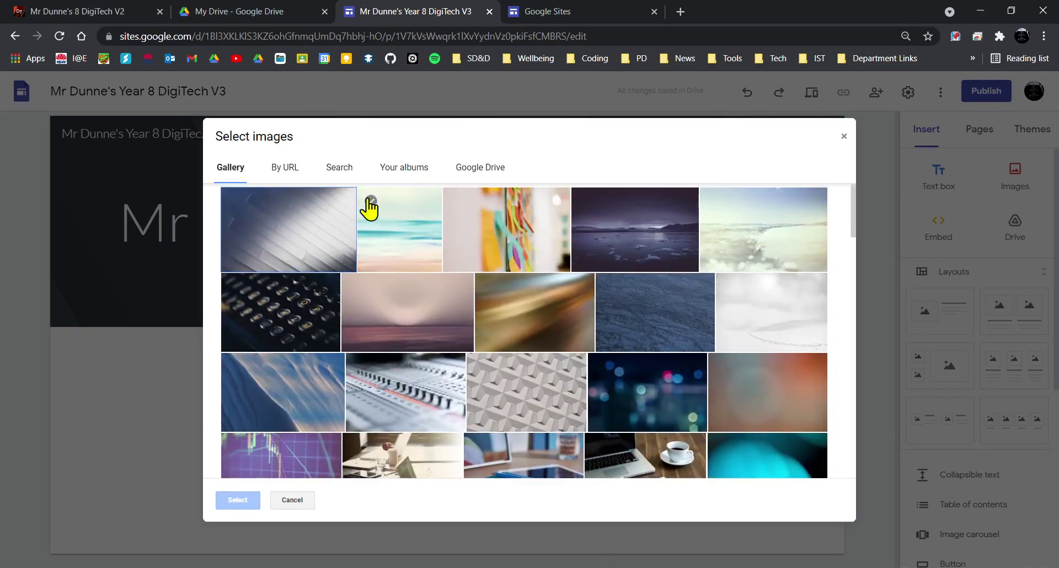
{"action": "left_click", "coordinate": [335, 174]}
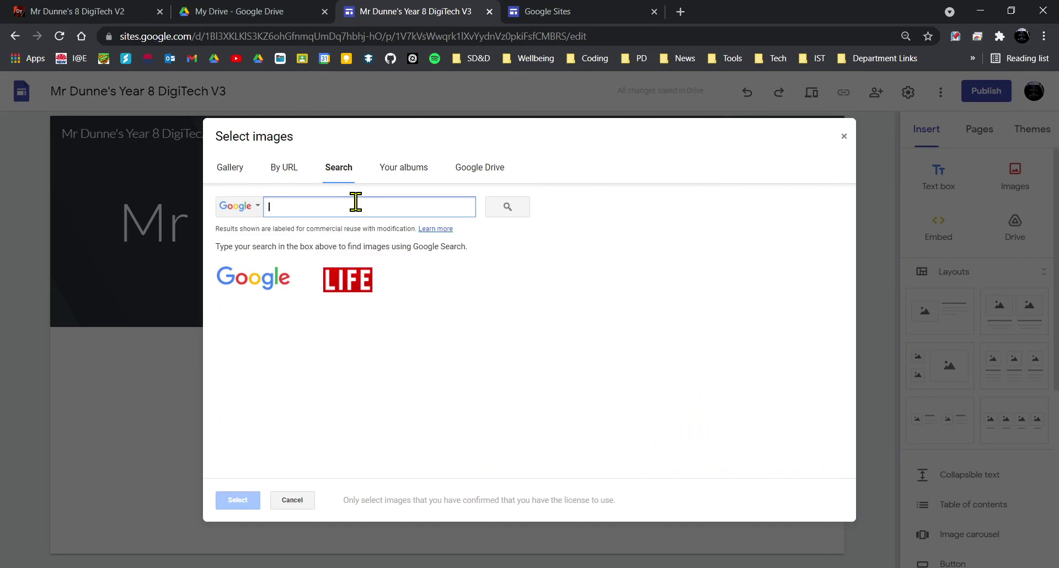
{"action": "type", "text": "Programm"}
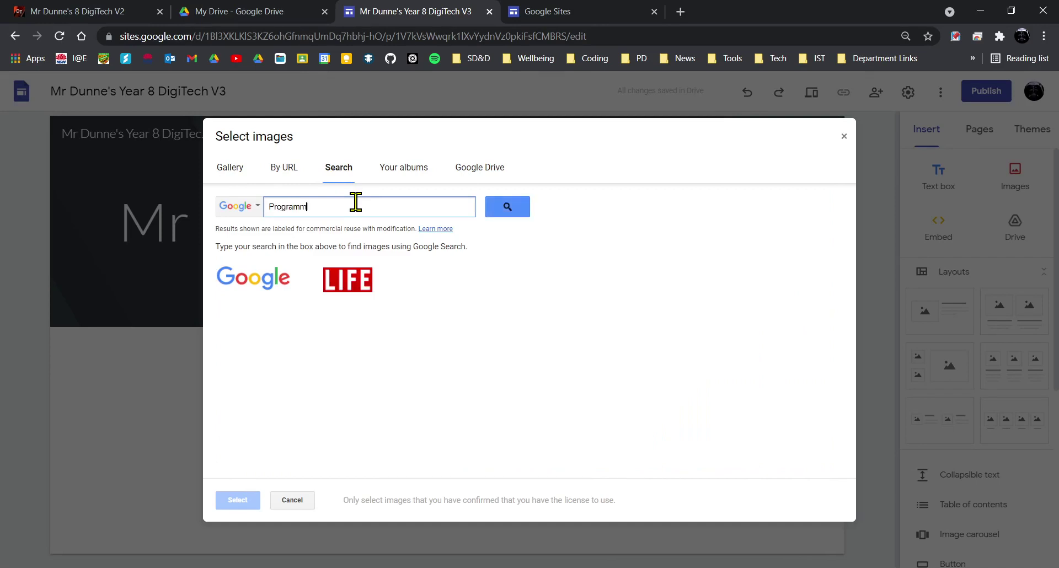
{"action": "type", "text": "ing"}
{"action": "key", "text": "Return"}
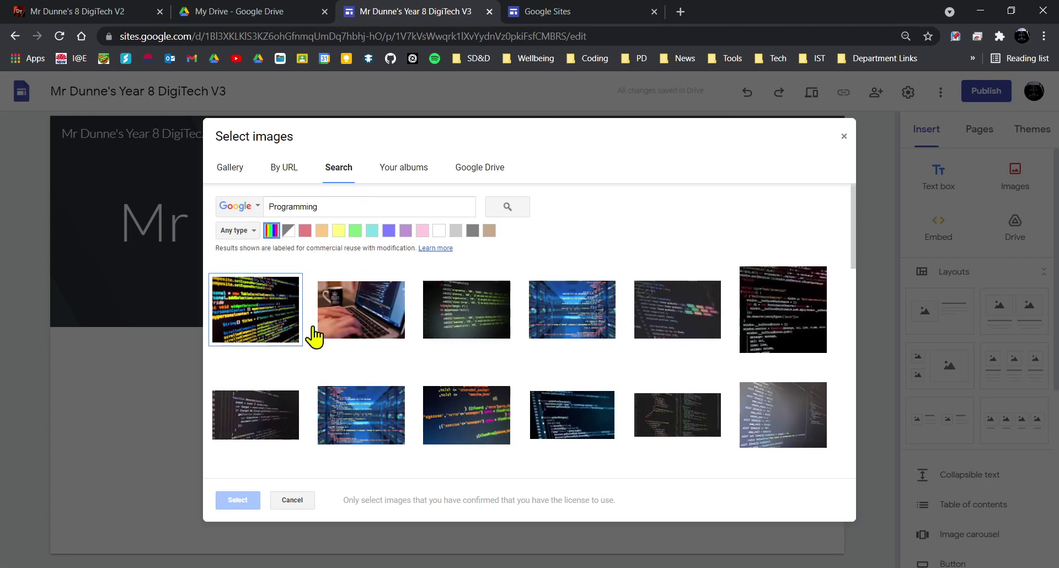
{"action": "left_click", "coordinate": [260, 320]}
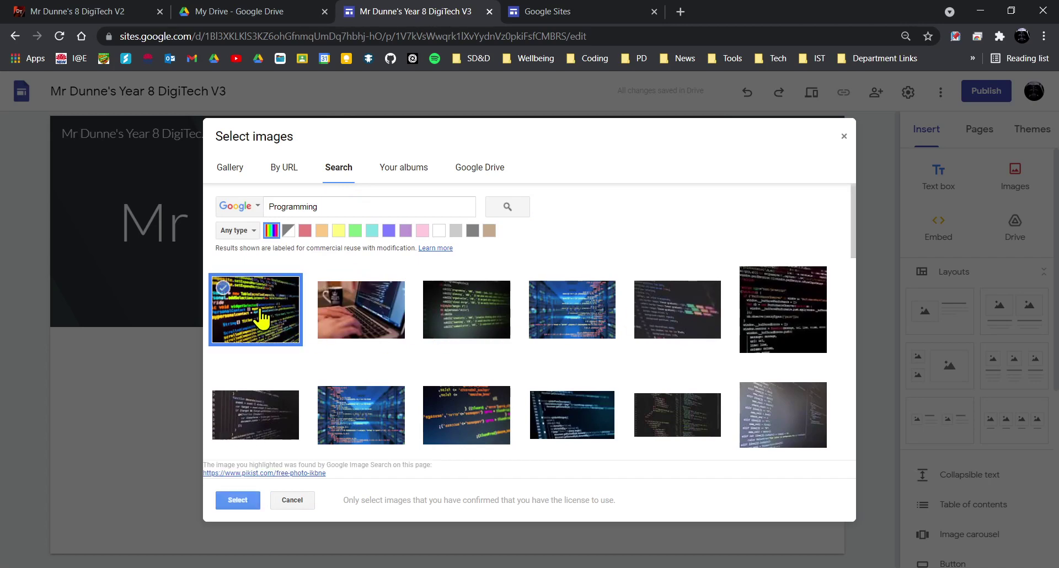
{"action": "left_click", "coordinate": [249, 502]}
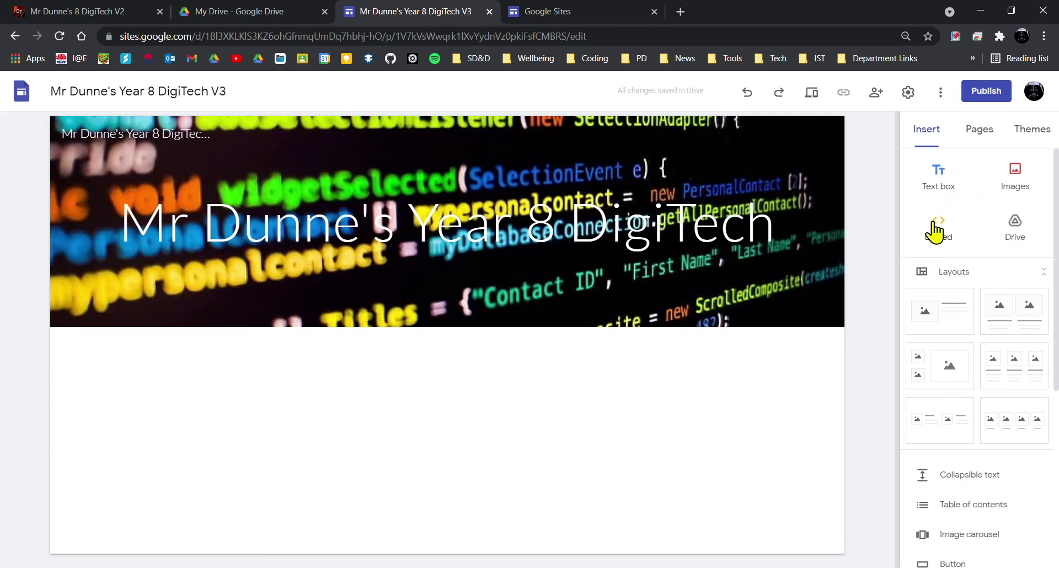
- Add the layout with two side-by-side image placeholders and text beneath each to the page below the header
{"action": "scroll", "coordinate": [996, 227], "scroll_direction": "down", "scroll_amount": 1}
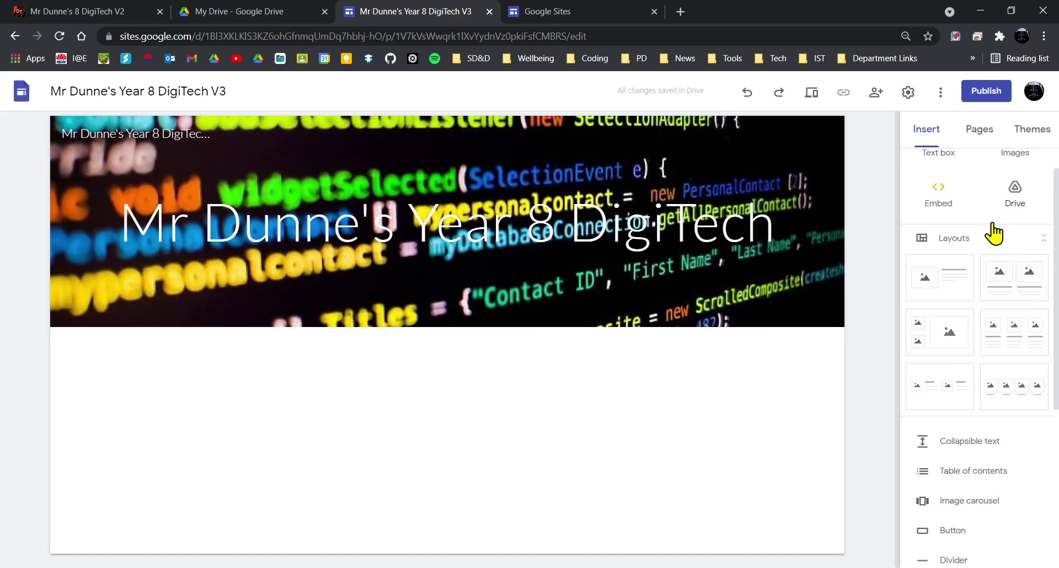
{"action": "scroll", "coordinate": [988, 326], "scroll_direction": "down", "scroll_amount": 2}
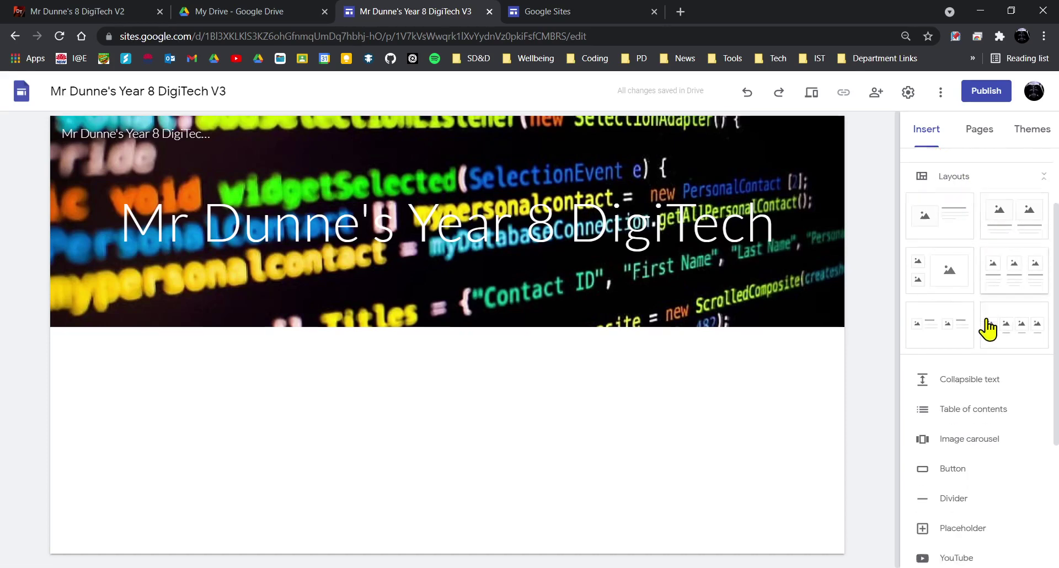
{"action": "scroll", "coordinate": [978, 320], "scroll_direction": "down", "scroll_amount": 2}
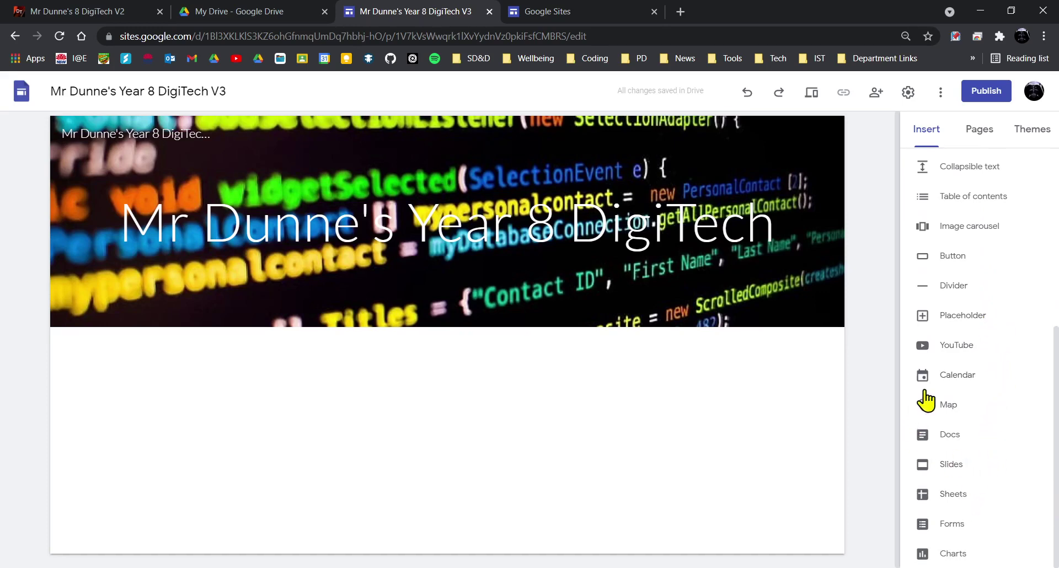
{"action": "scroll", "coordinate": [957, 355], "scroll_direction": "up", "scroll_amount": 5}
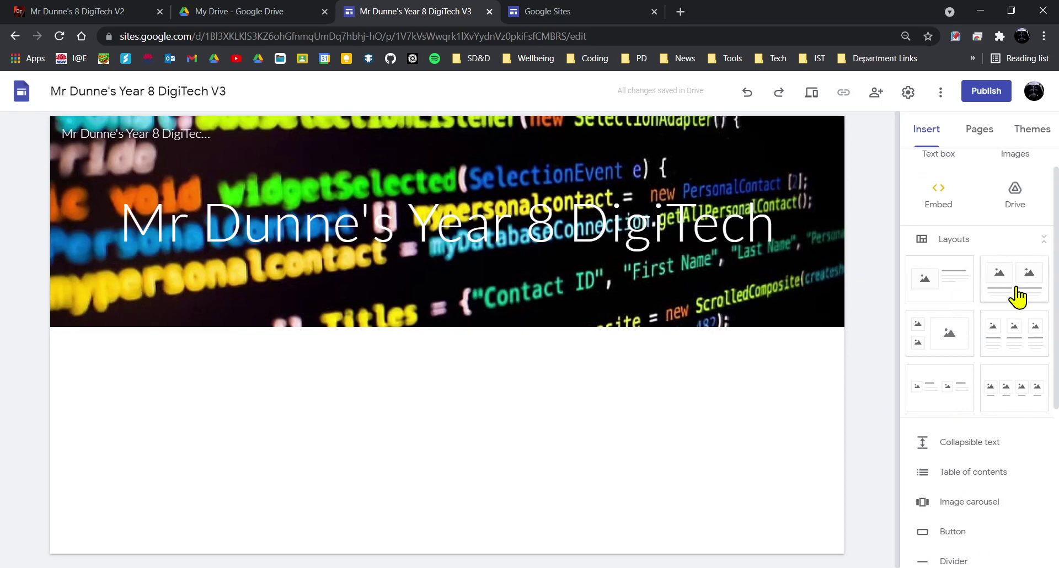
{"action": "left_click", "coordinate": [1015, 289]}
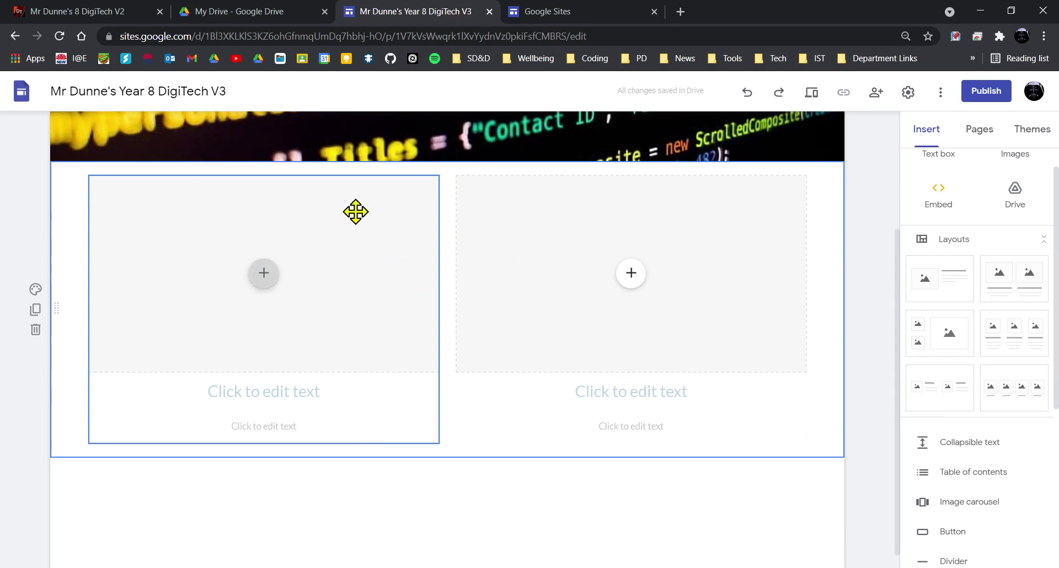
- Fill the first image placeholder of the new layout with the Class Room image from Google Drive
{"action": "left_click", "coordinate": [264, 279]}
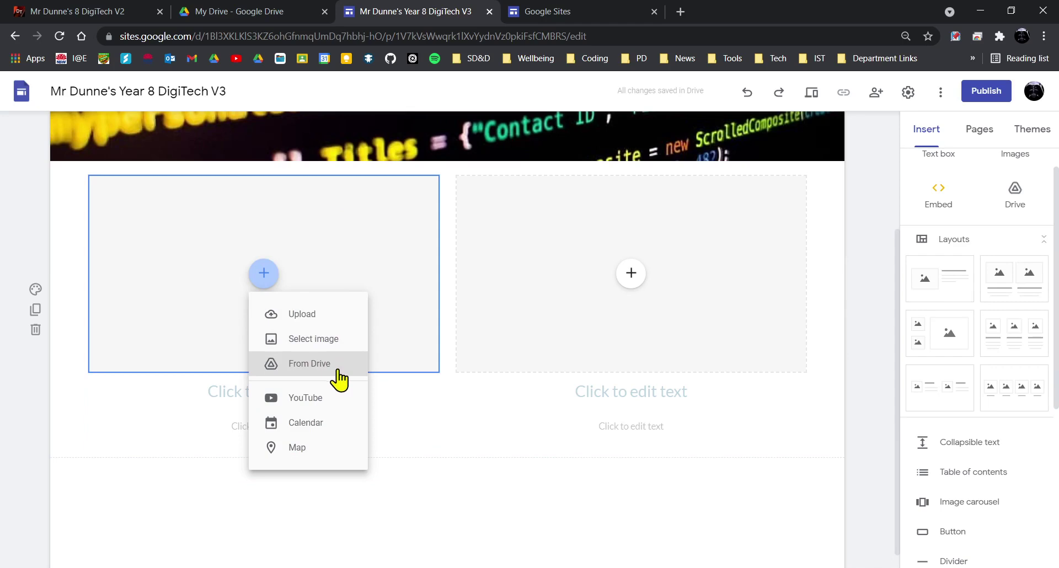
{"action": "left_click", "coordinate": [330, 348]}
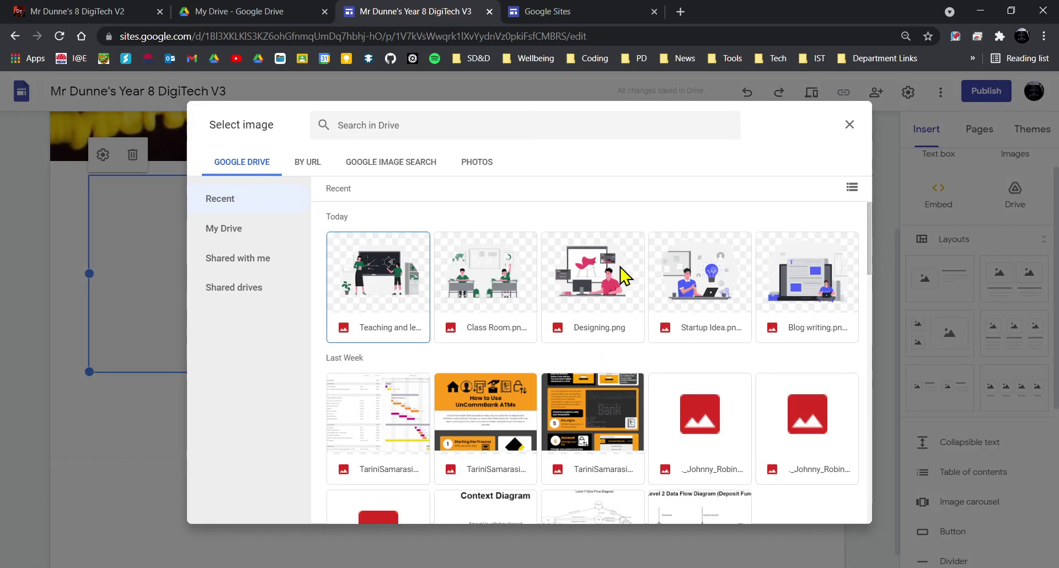
{"action": "left_click", "coordinate": [496, 278]}
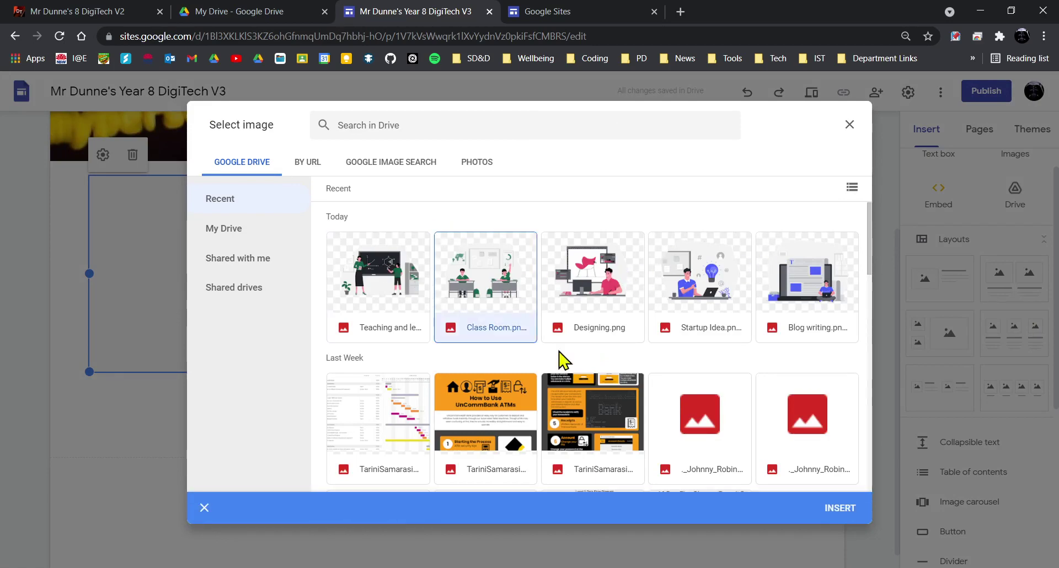
{"action": "left_click", "coordinate": [832, 519]}
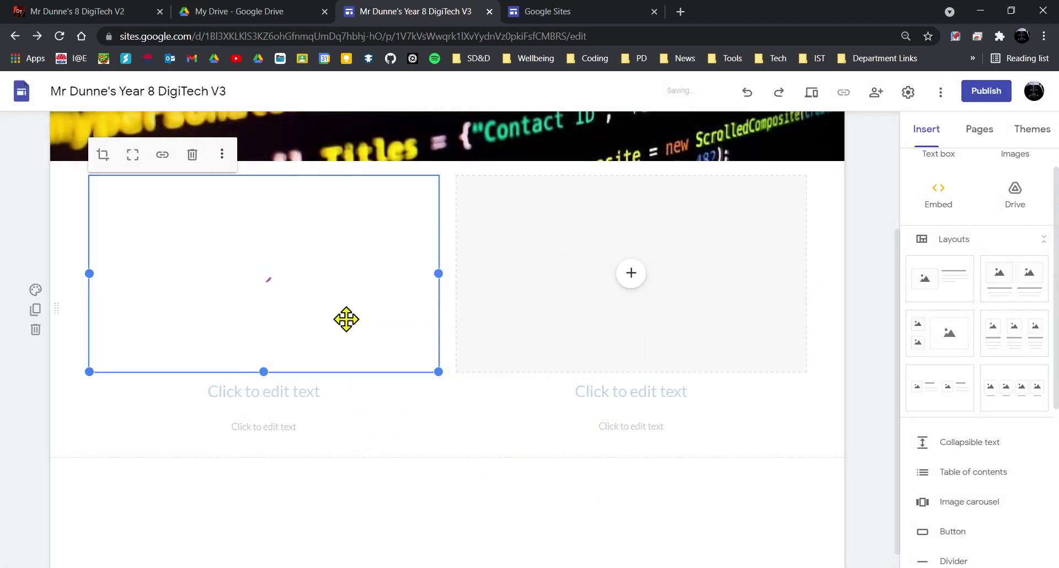
- Enter the teacher's name in possessive form followed by "Lessons" as the heading under the classroom image
{"action": "left_click", "coordinate": [298, 396]}
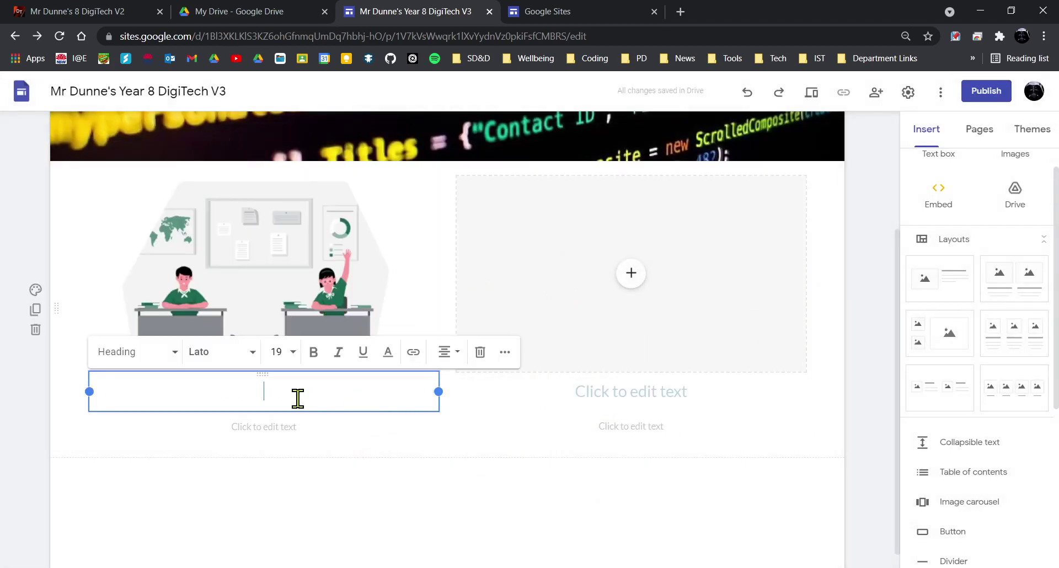
{"action": "type", "text": "M"}
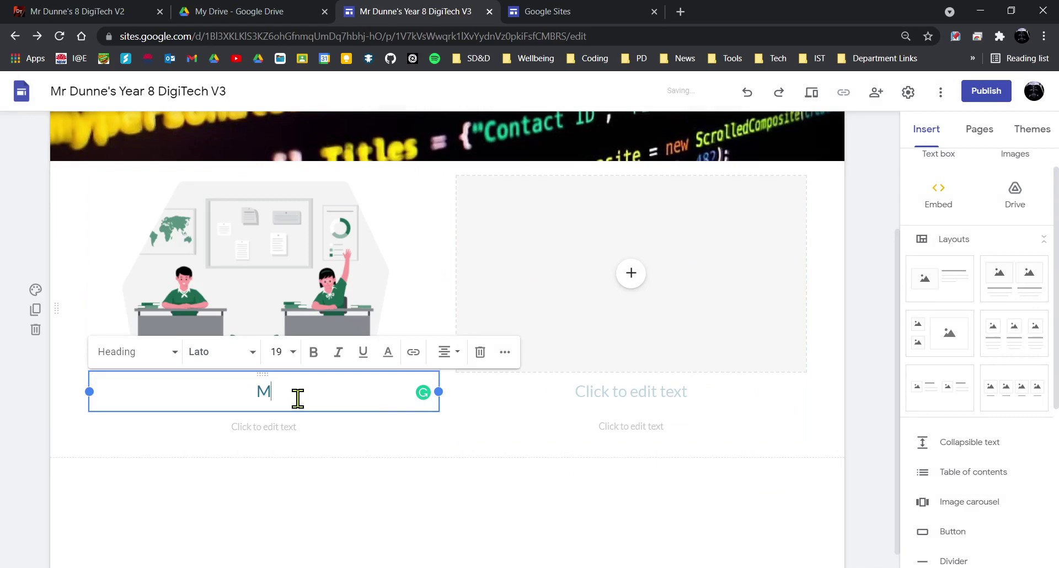
{"action": "type", "text": "r Dunne's Lessons"}
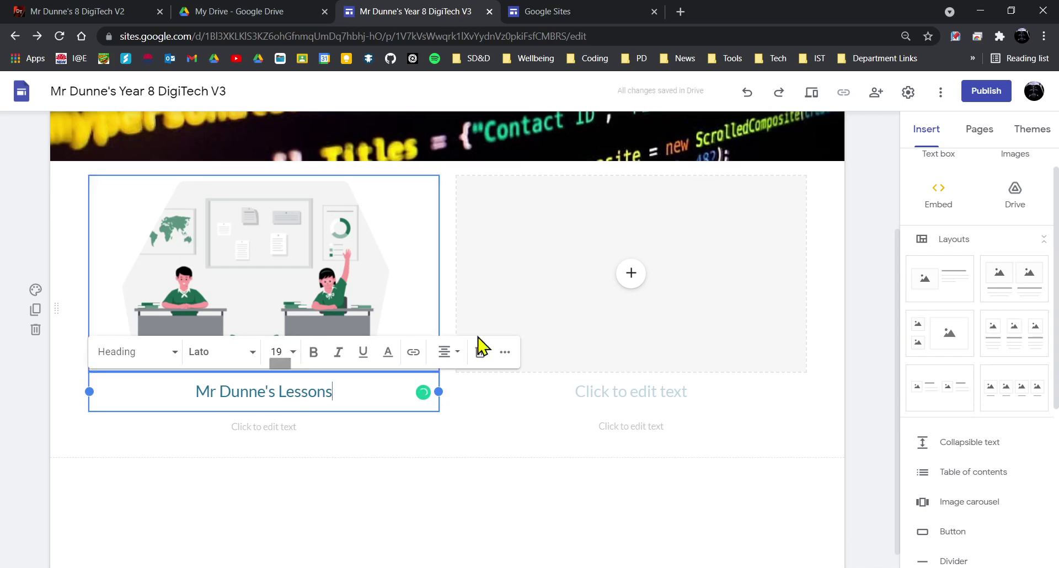
- Fill the second image placeholder of the layout with the Blog writing image from Google Drive
{"action": "left_click", "coordinate": [881, 288]}
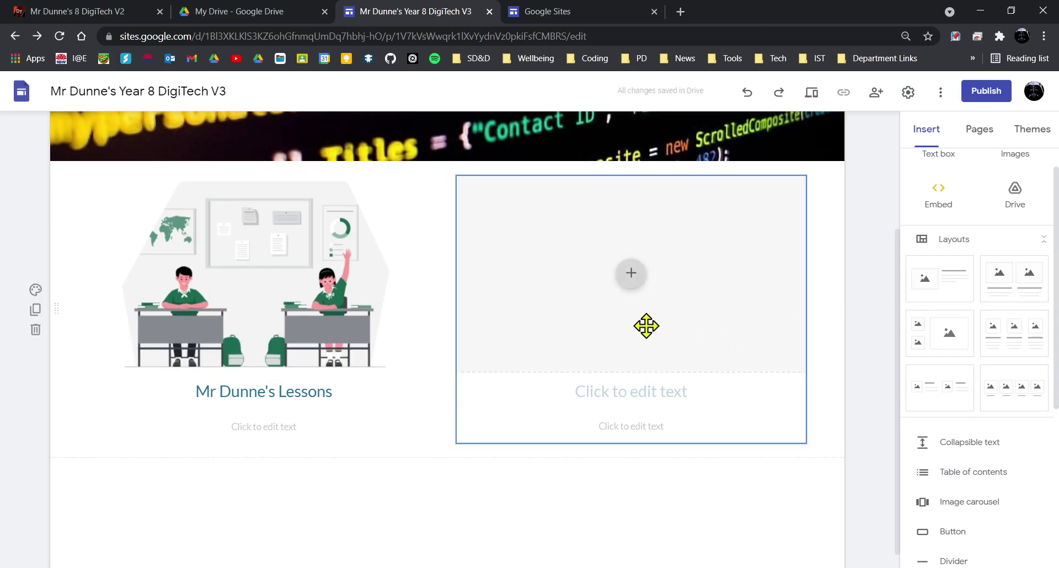
{"action": "left_click", "coordinate": [632, 275]}
{"action": "left_click", "coordinate": [680, 346]}
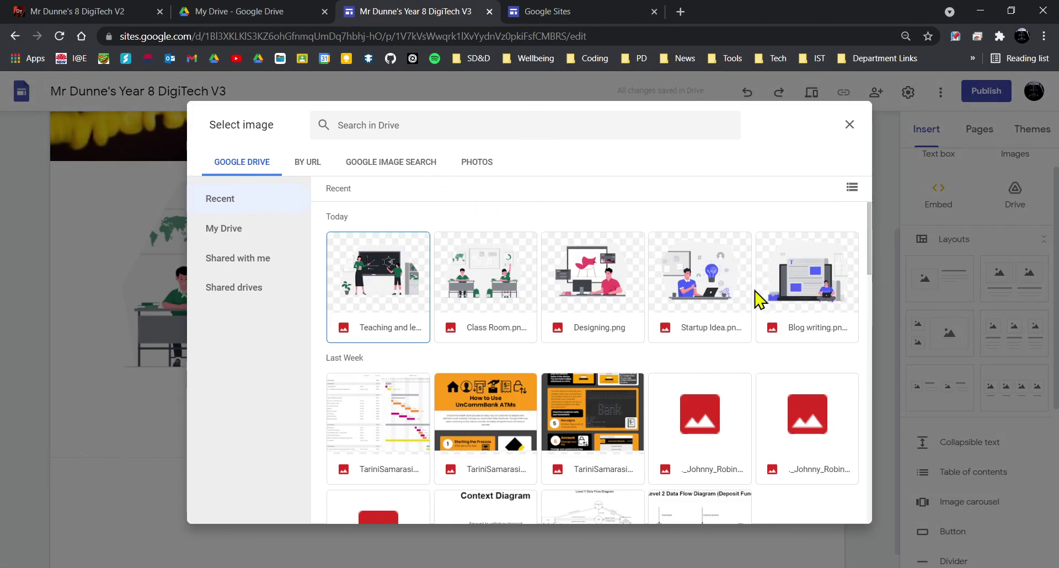
{"action": "double_click", "coordinate": [782, 298]}
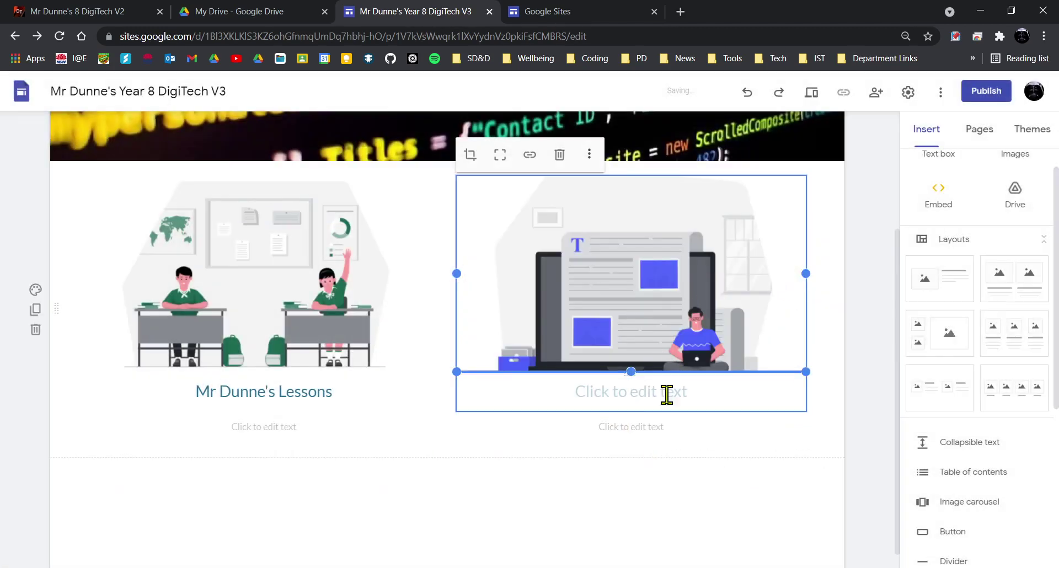
- Enter "Website Hints" as the heading under the blog writing image
{"action": "left_click", "coordinate": [659, 393]}
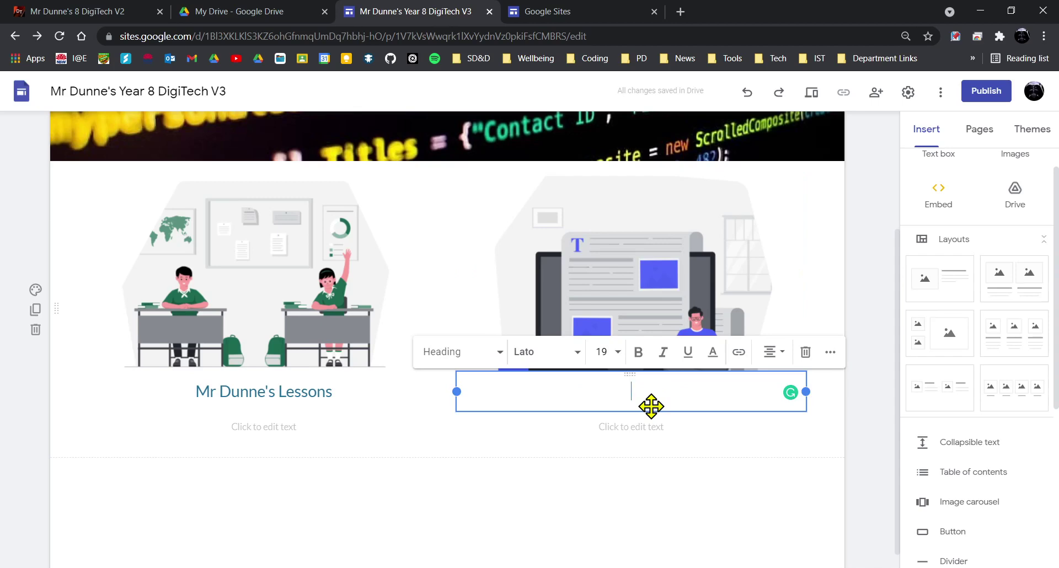
{"action": "type", "text": "Website"}
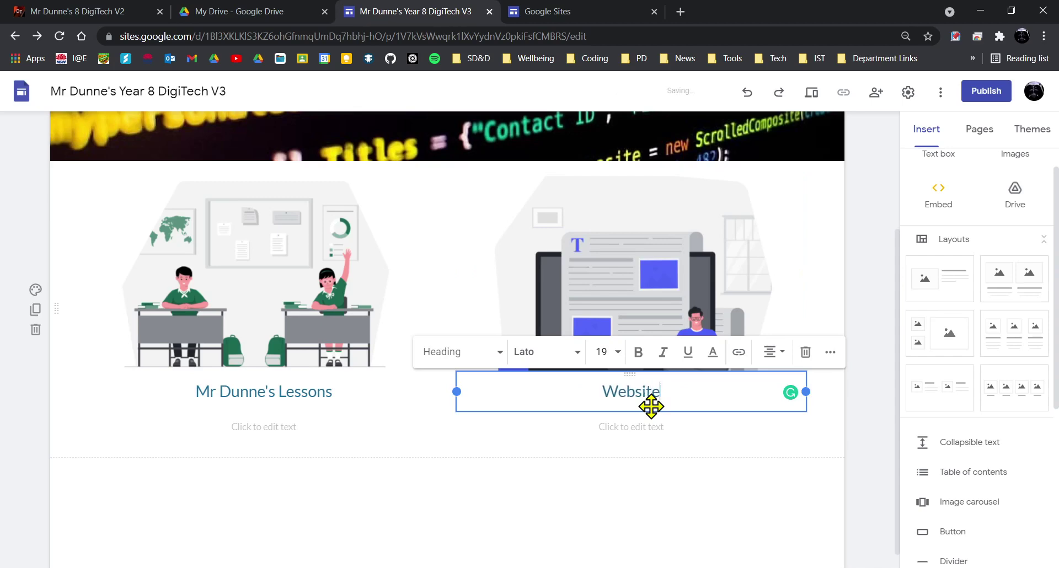
{"action": "type", "text": " Hints"}
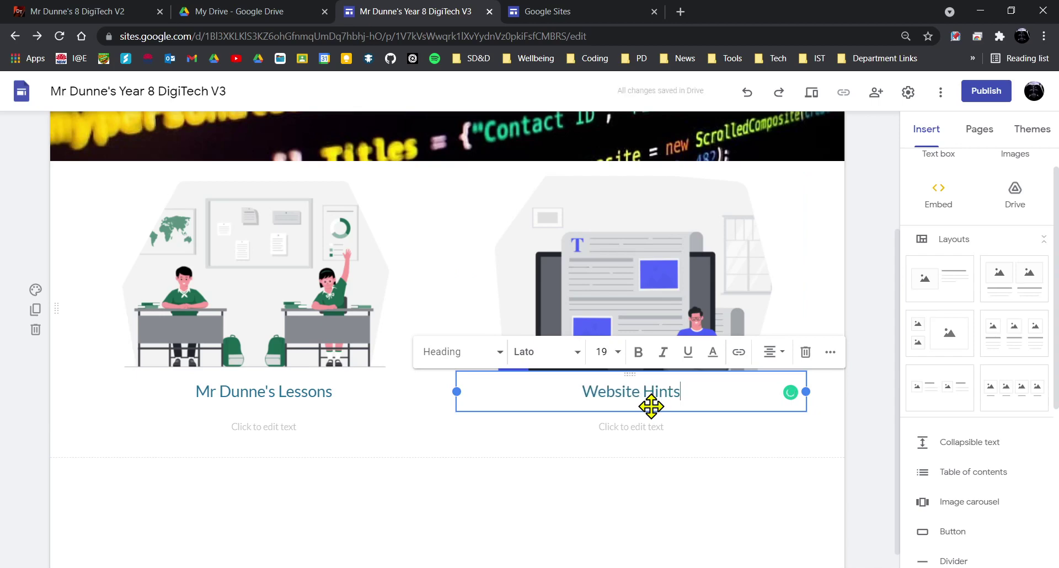
- Delete the empty text box beneath the "Website Hints" heading and undo the deletion
{"action": "left_click", "coordinate": [685, 434]}
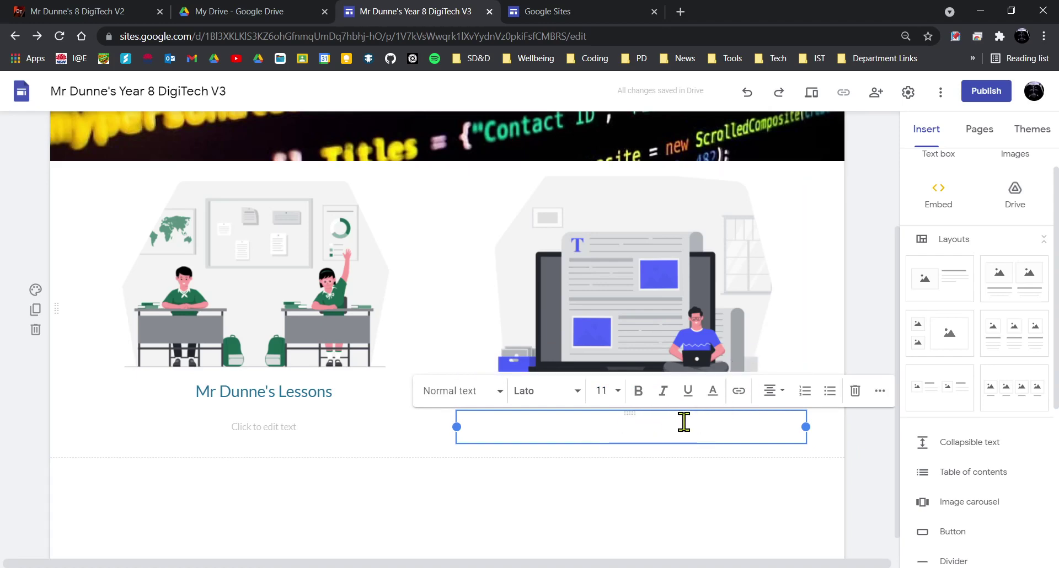
{"action": "left_click", "coordinate": [857, 395]}
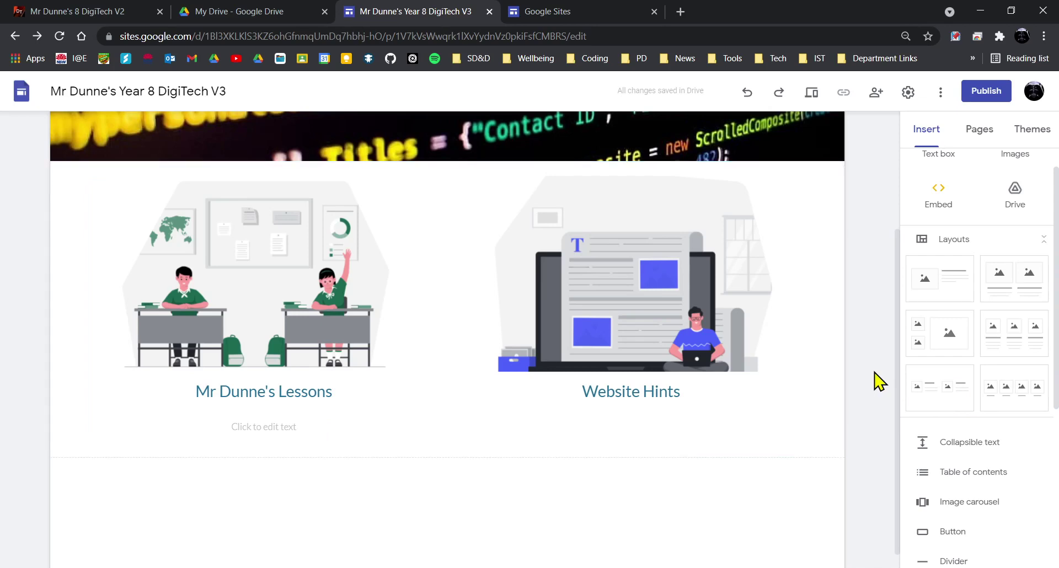
{"action": "key", "text": "ctrl+z"}
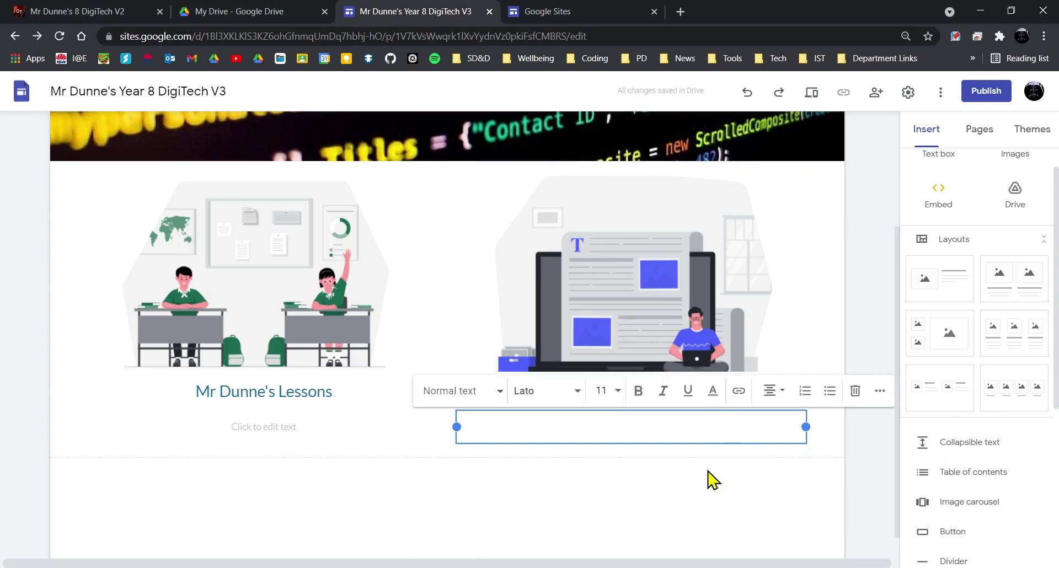
- Enter a description beneath the lessons heading saying this is where the teacher, by name, "is going to put his lesson videos."
{"action": "left_click", "coordinate": [293, 429]}
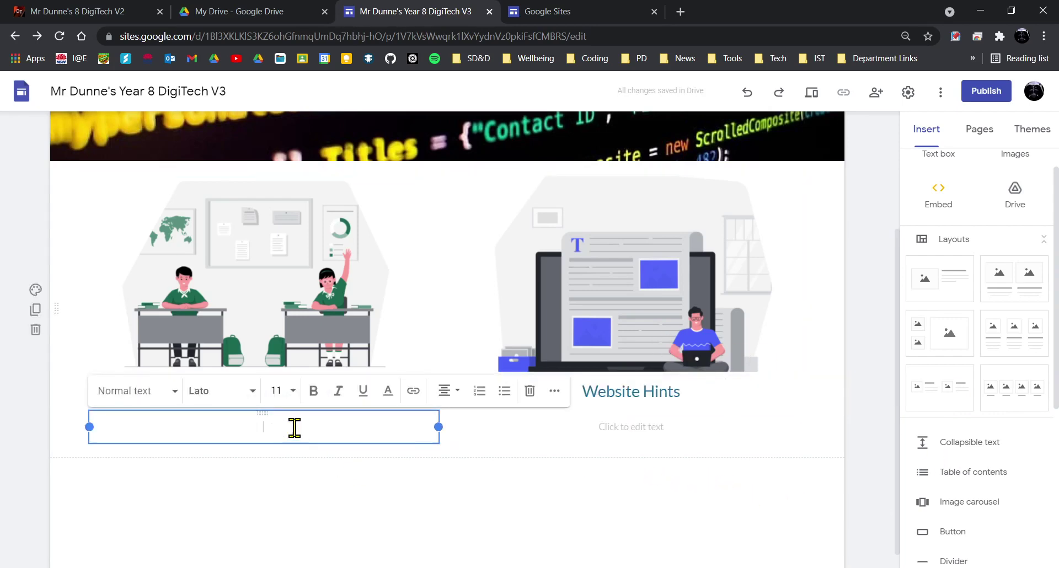
{"action": "left_click", "coordinate": [308, 434]}
{"action": "type", "text": "This is wh"}
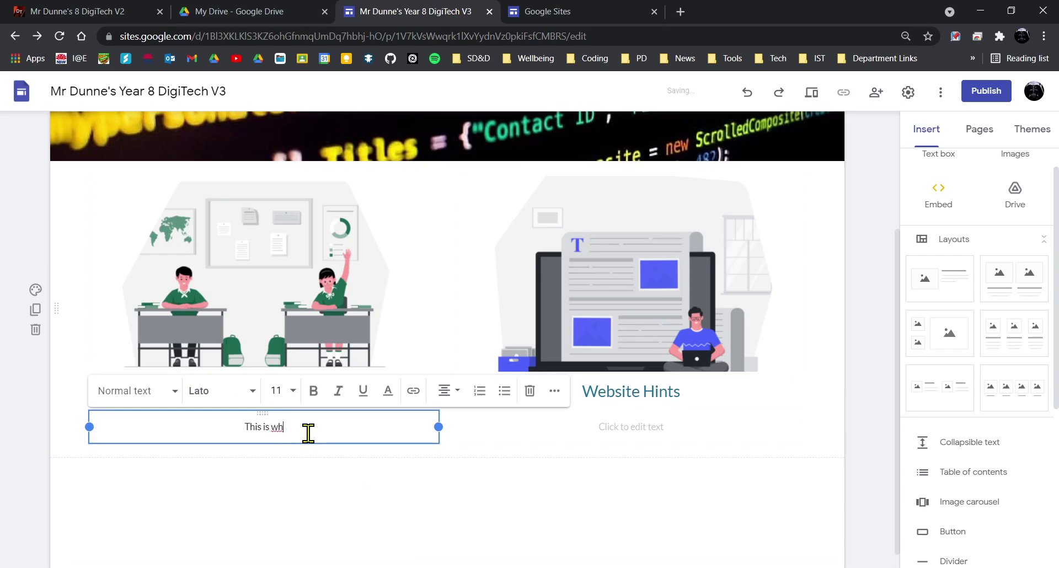
{"action": "type", "text": "ere Mr"}
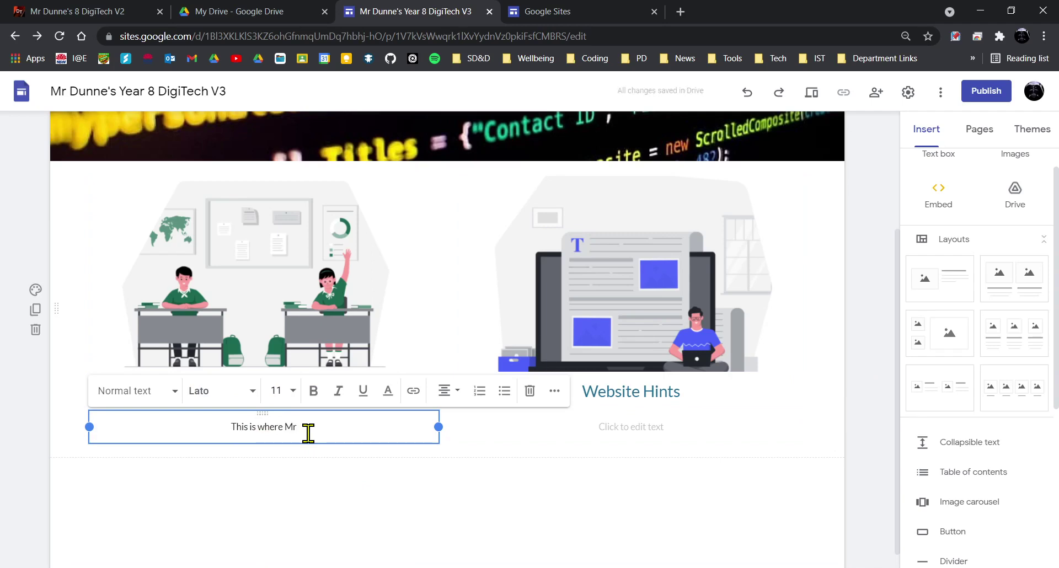
{"action": "type", "text": " Dunne's"}
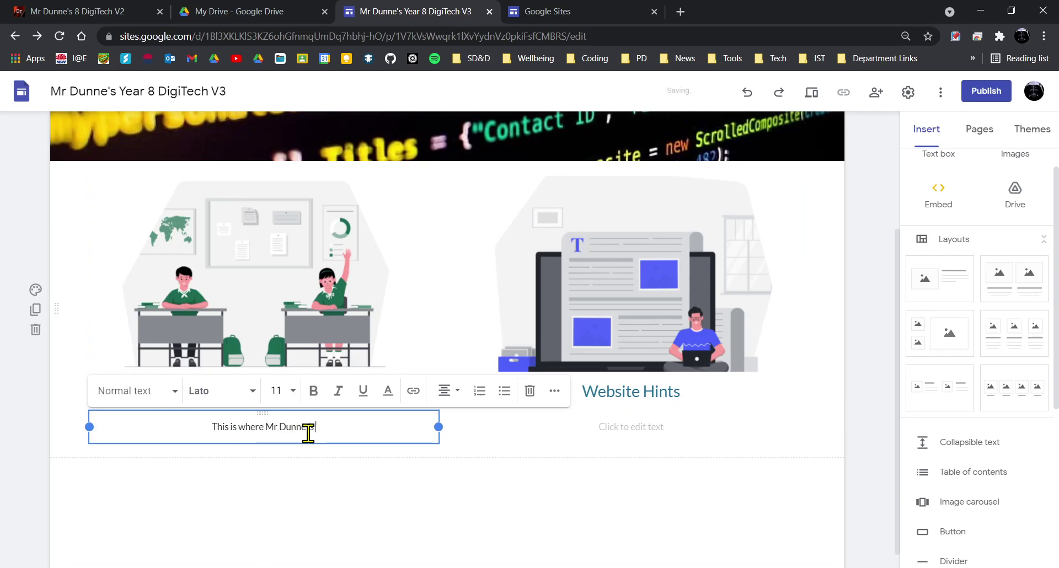
{"action": "key", "text": "BackSpace"}
{"action": "key", "text": "BackSpace"}
{"action": "type", "text": "is going to p"}
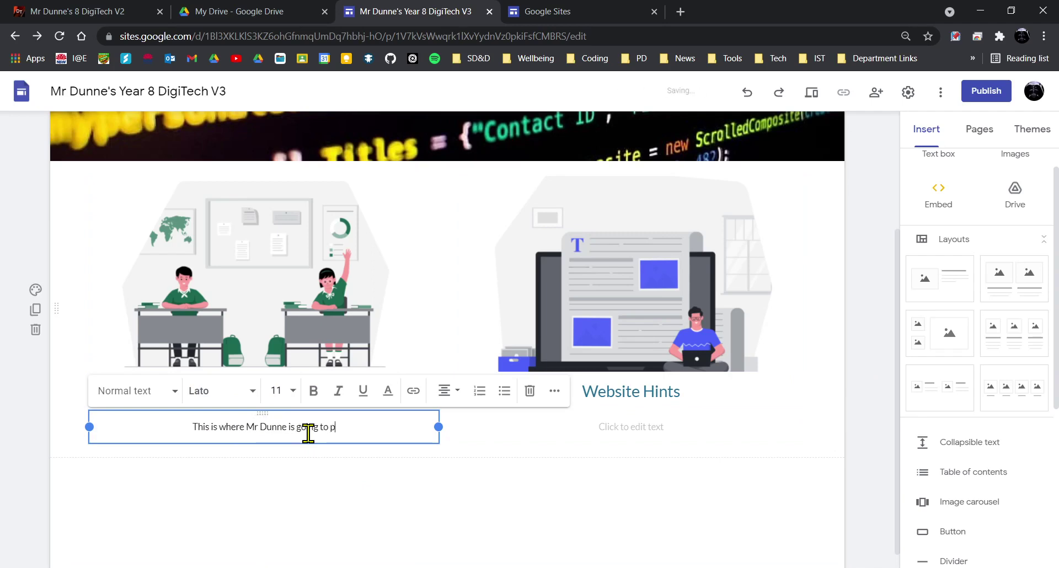
{"action": "type", "text": "ut his "}
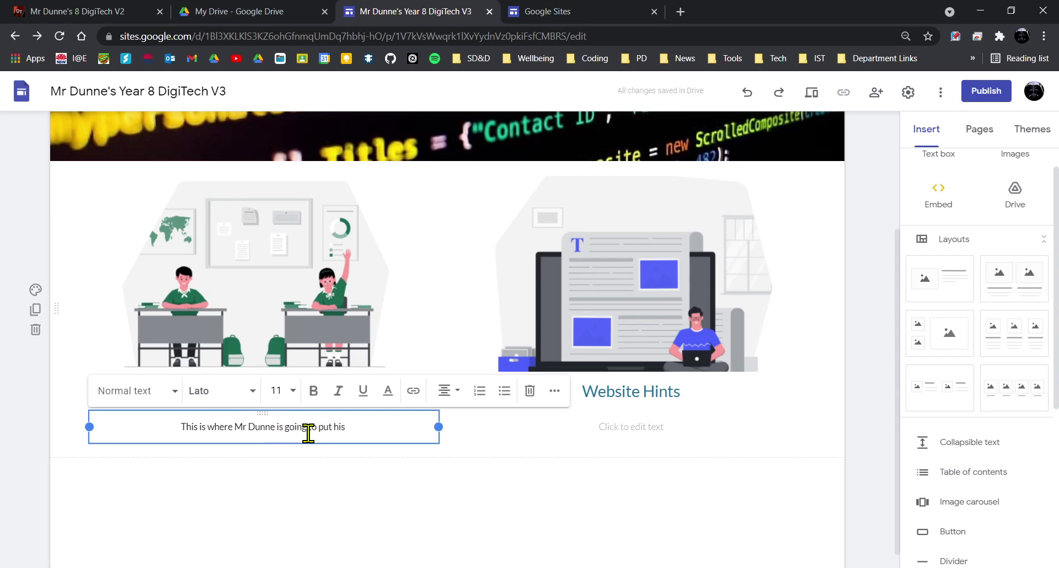
{"action": "type", "text": "lesson v"}
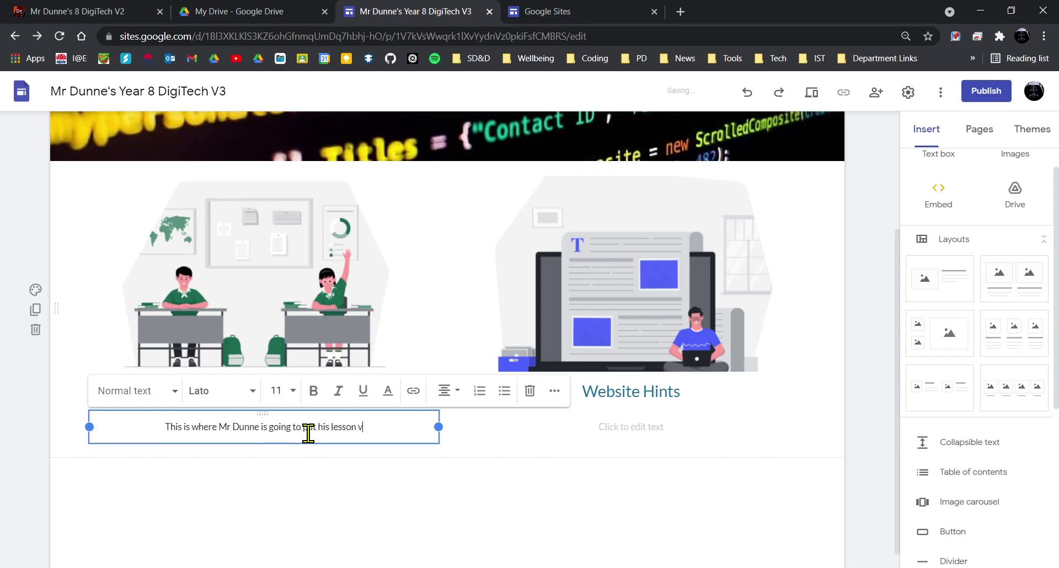
{"action": "type", "text": "ideos."}
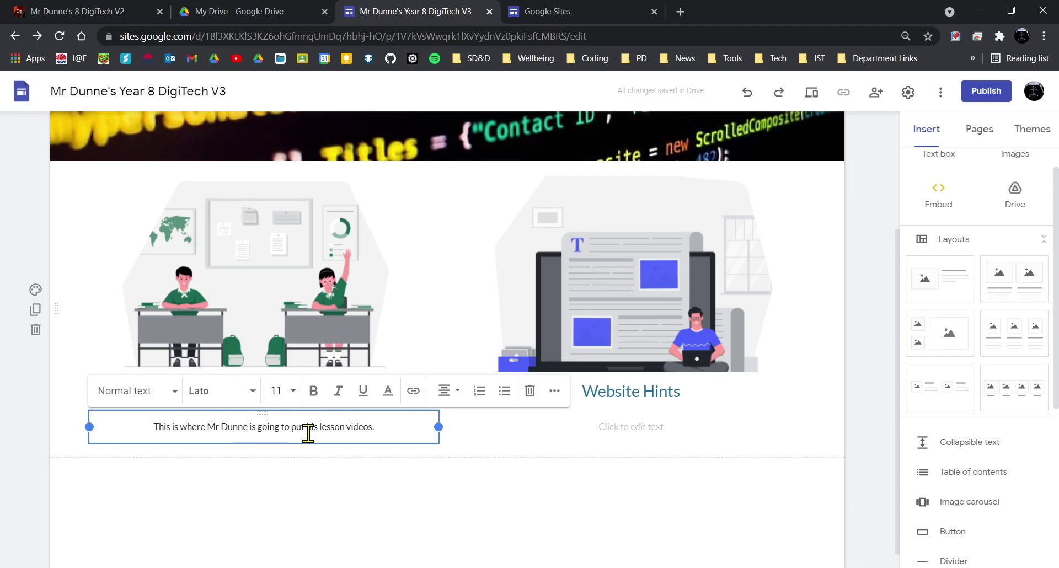
{"action": "left_click", "coordinate": [847, 347]}
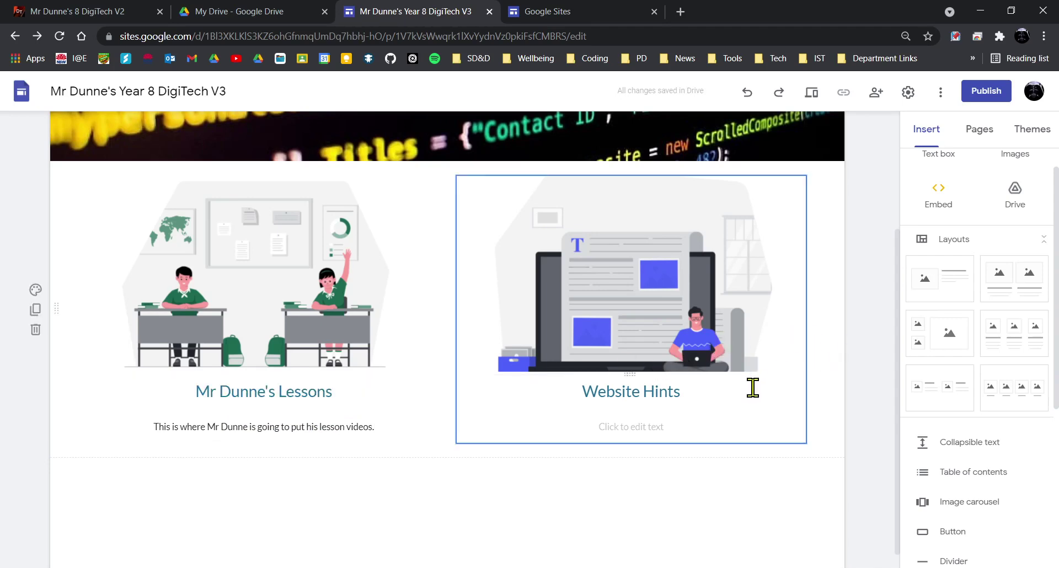
- Enter "Here are all the things needed for the Year 8 website." as the description beneath the "Website Hints" heading
{"action": "left_click", "coordinate": [644, 428]}
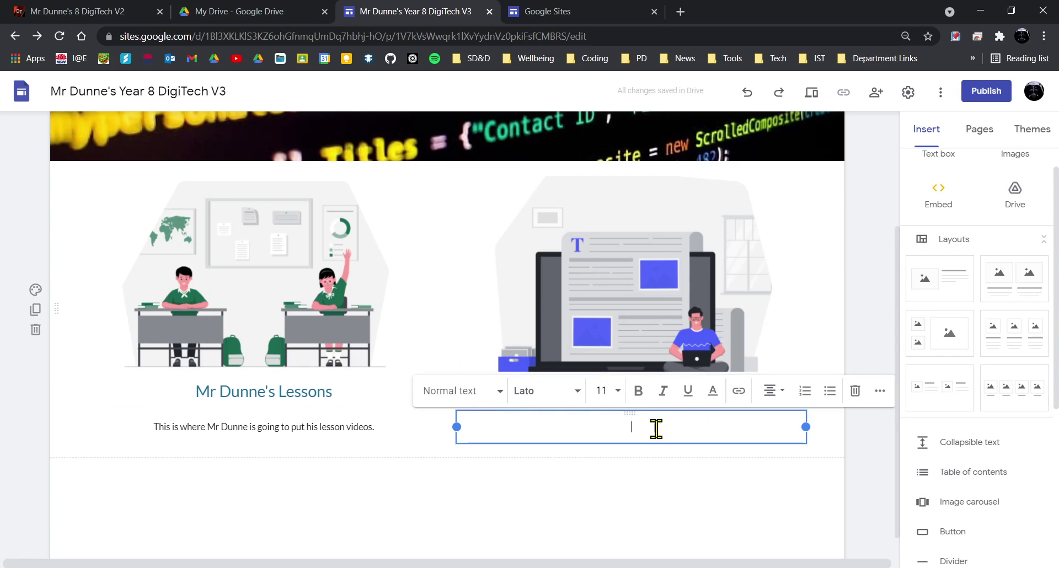
{"action": "type", "text": "Here are all the things"}
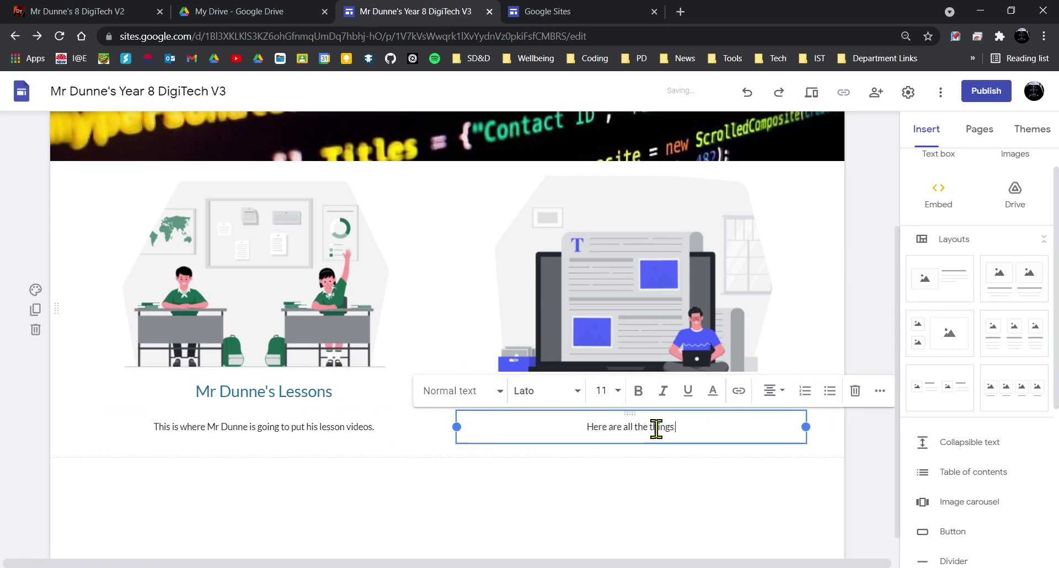
{"action": "type", "text": " needed "}
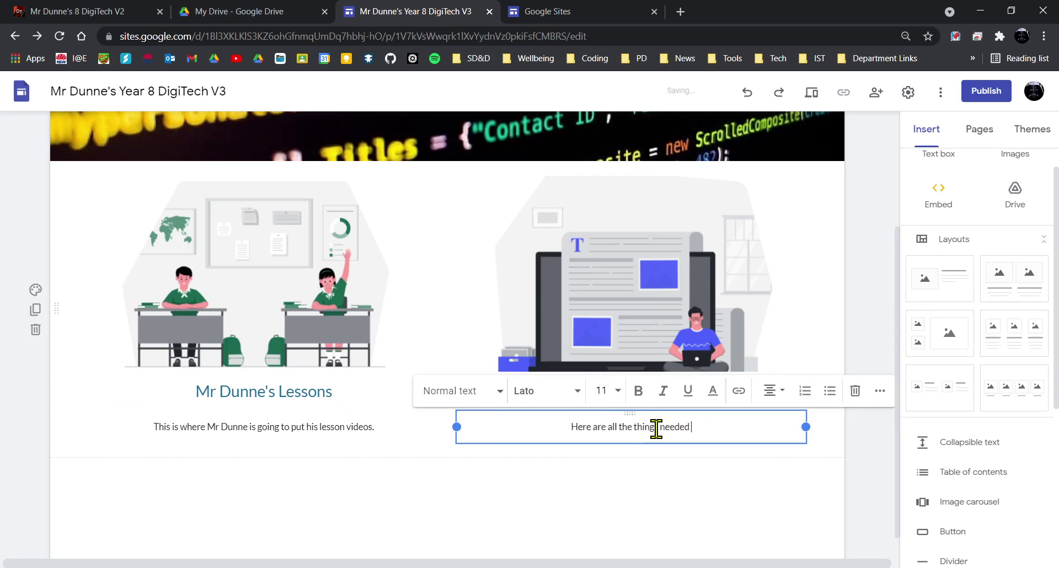
{"action": "type", "text": "for the Y"}
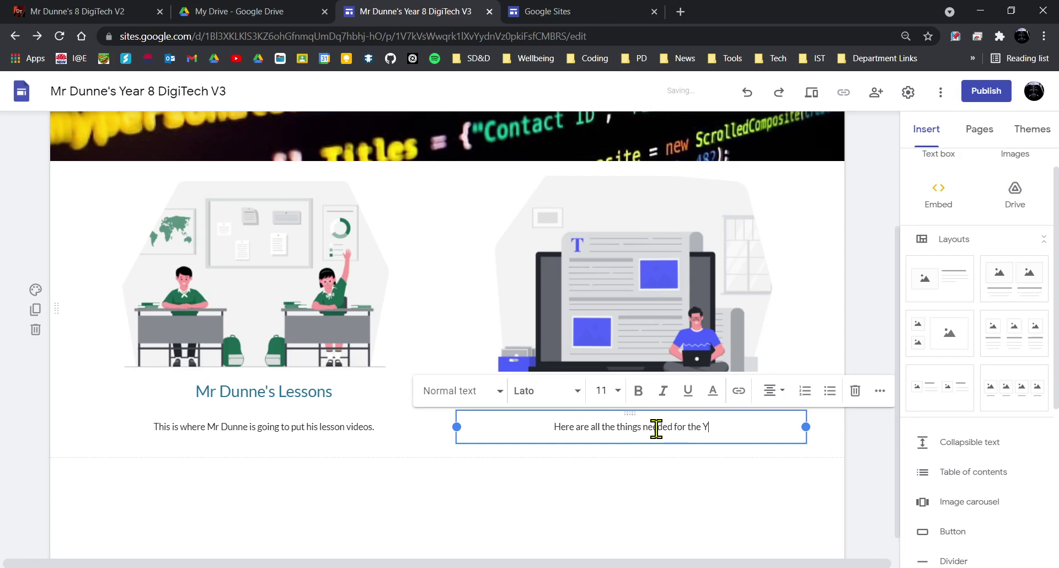
{"action": "type", "text": "ear 8 w"}
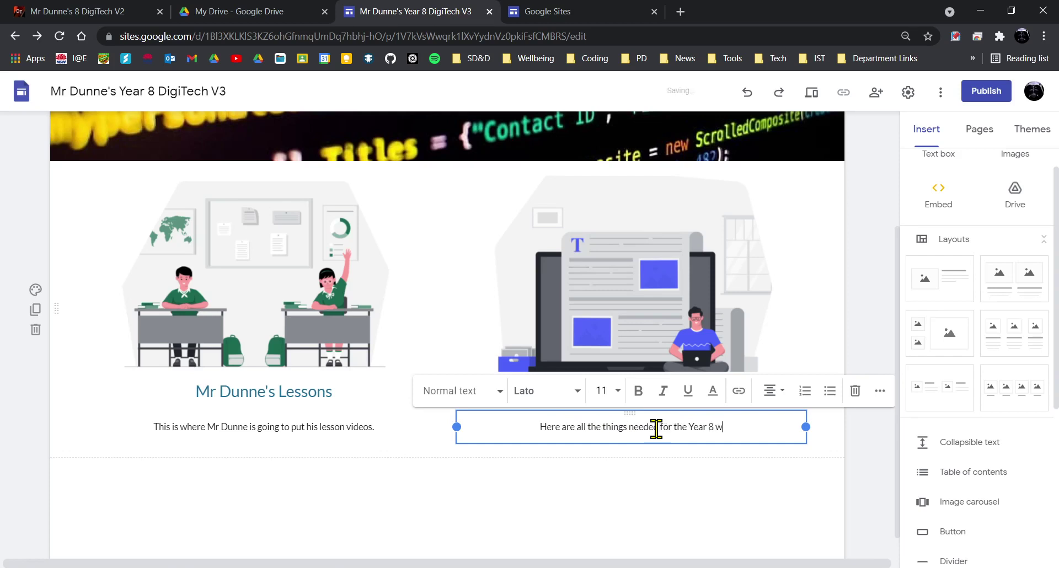
{"action": "type", "text": "ebsite."}
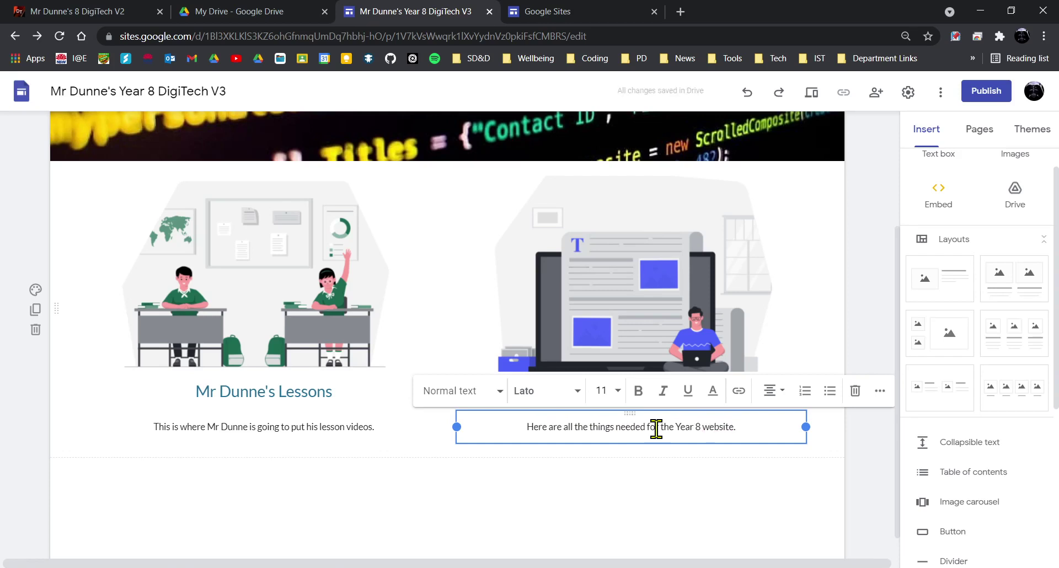
{"action": "left_click", "coordinate": [876, 306]}
- Look over the page and examine the fonts available for the "Website Hints" heading
{"action": "scroll", "coordinate": [870, 305], "scroll_direction": "up", "scroll_amount": 3}
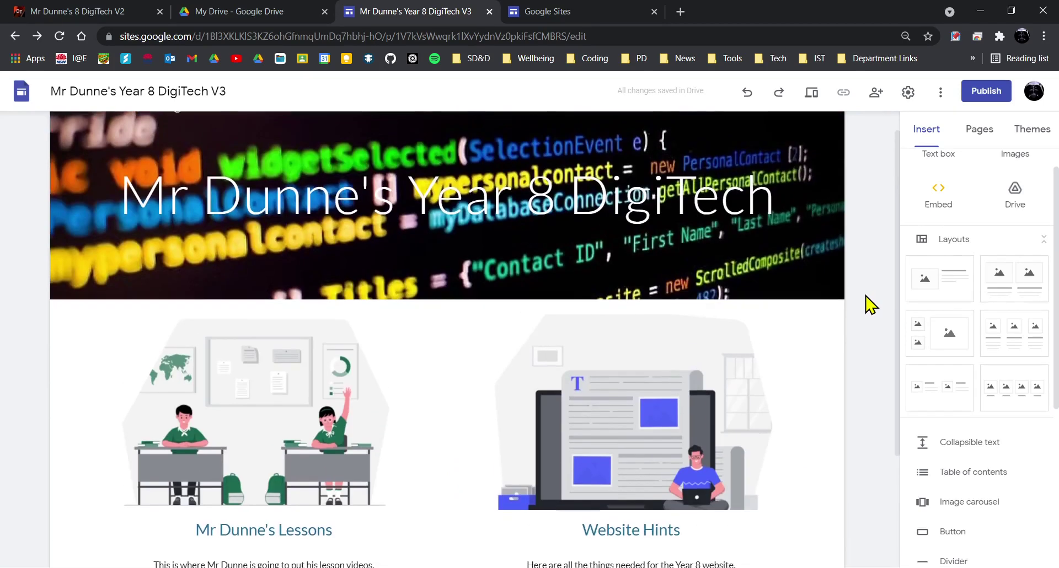
{"action": "scroll", "coordinate": [868, 303], "scroll_direction": "down", "scroll_amount": 3}
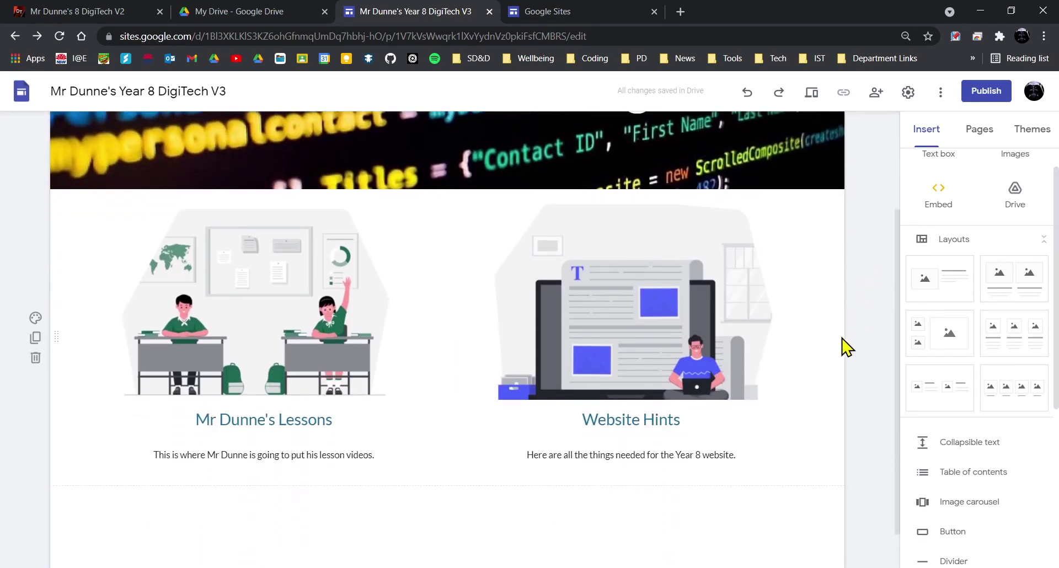
{"action": "scroll", "coordinate": [846, 348], "scroll_direction": "up", "scroll_amount": 2}
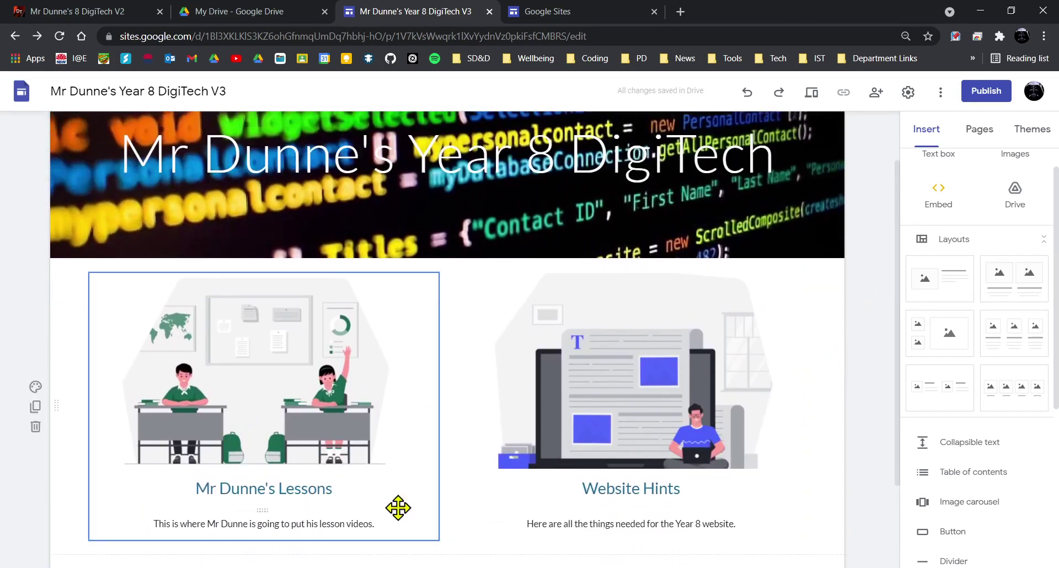
{"action": "left_click", "coordinate": [671, 499]}
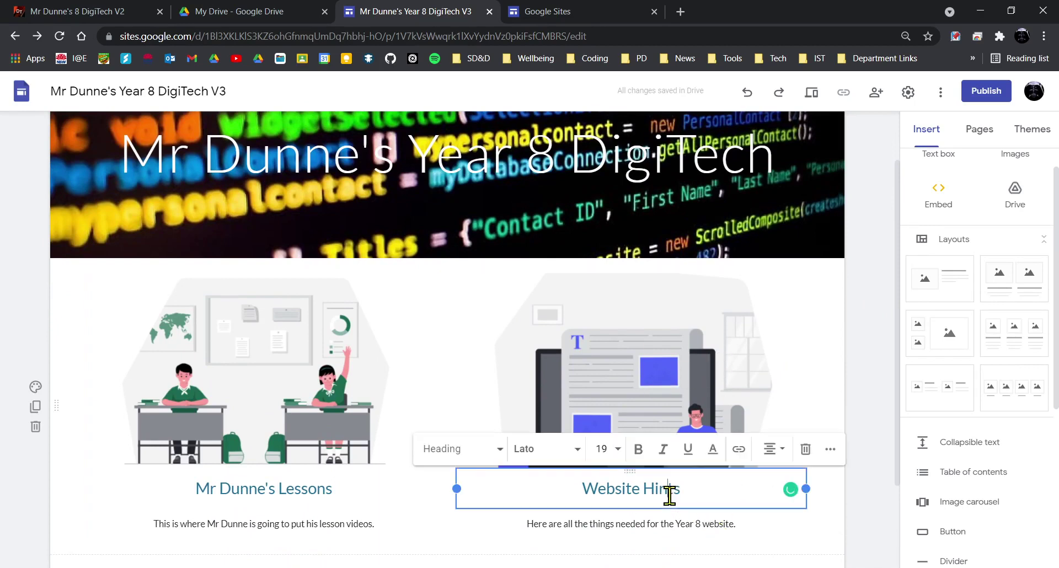
{"action": "left_click", "coordinate": [548, 460]}
{"action": "scroll", "coordinate": [590, 503], "scroll_direction": "down", "scroll_amount": 4}
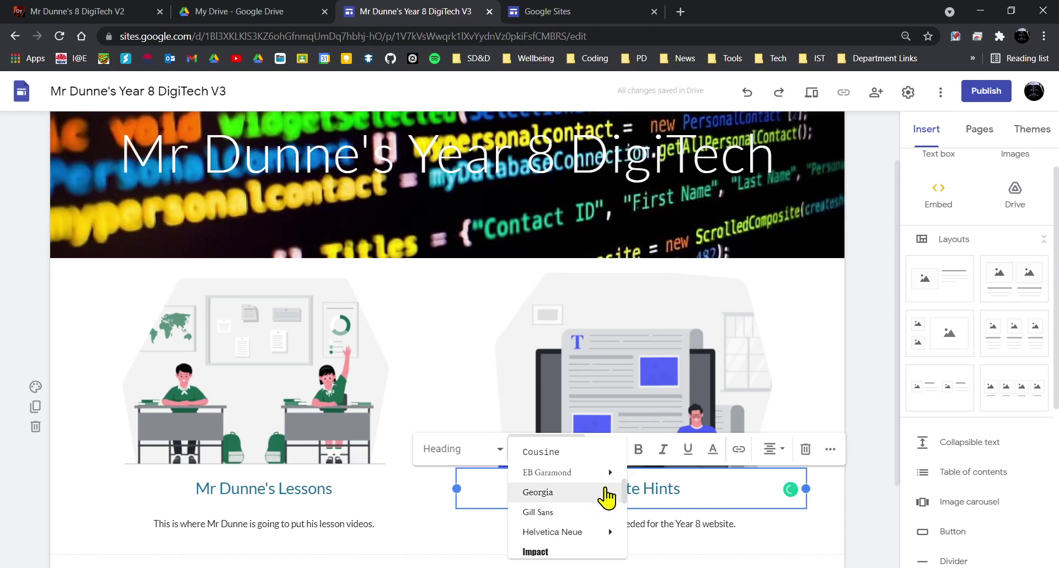
{"action": "left_click", "coordinate": [848, 347]}
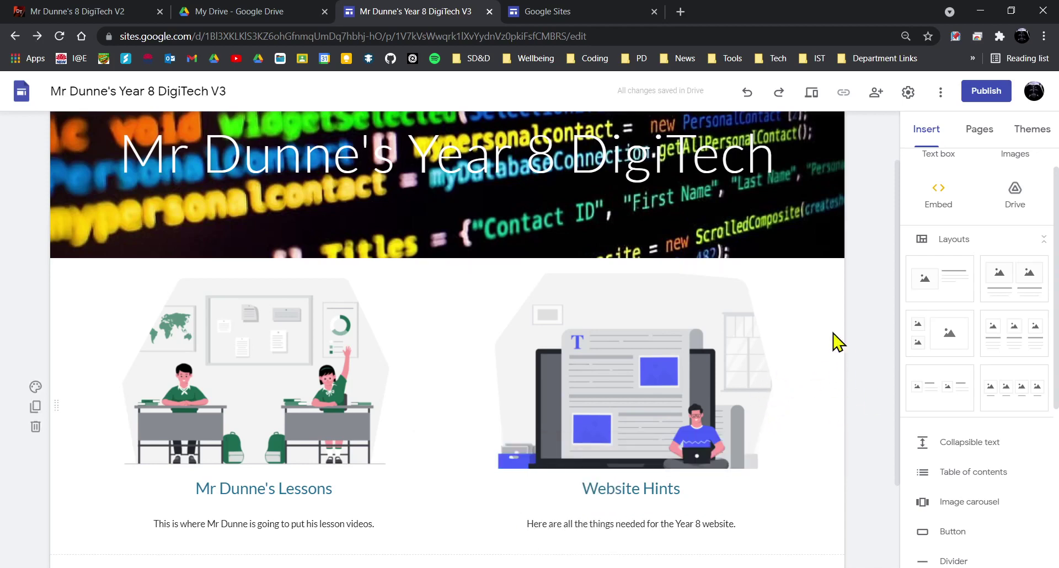
- Apply the Vision theme to the site
{"action": "left_click", "coordinate": [1031, 130]}
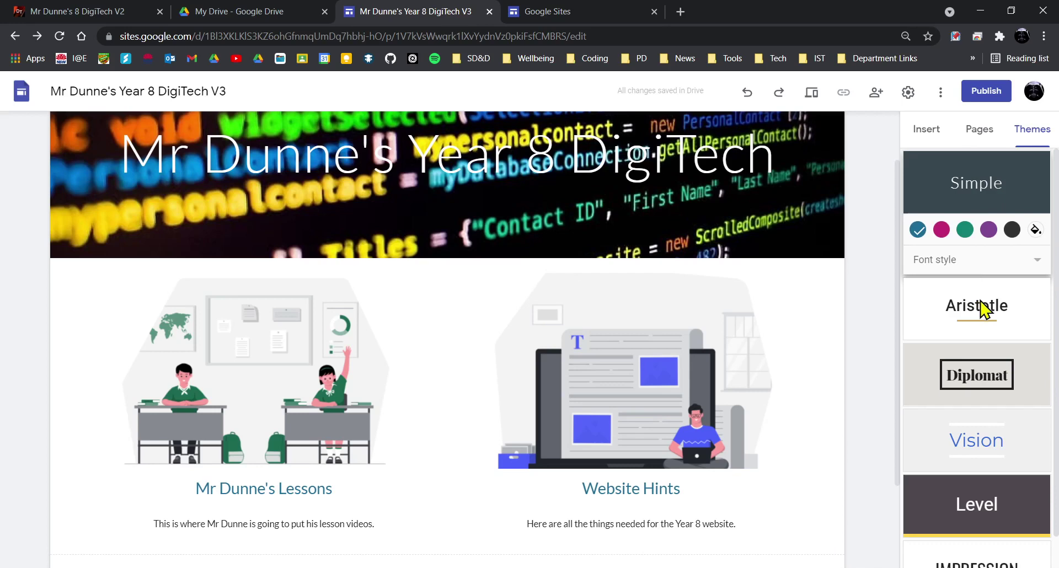
{"action": "scroll", "coordinate": [988, 358], "scroll_direction": "down", "scroll_amount": 1}
{"action": "left_click", "coordinate": [991, 415]}
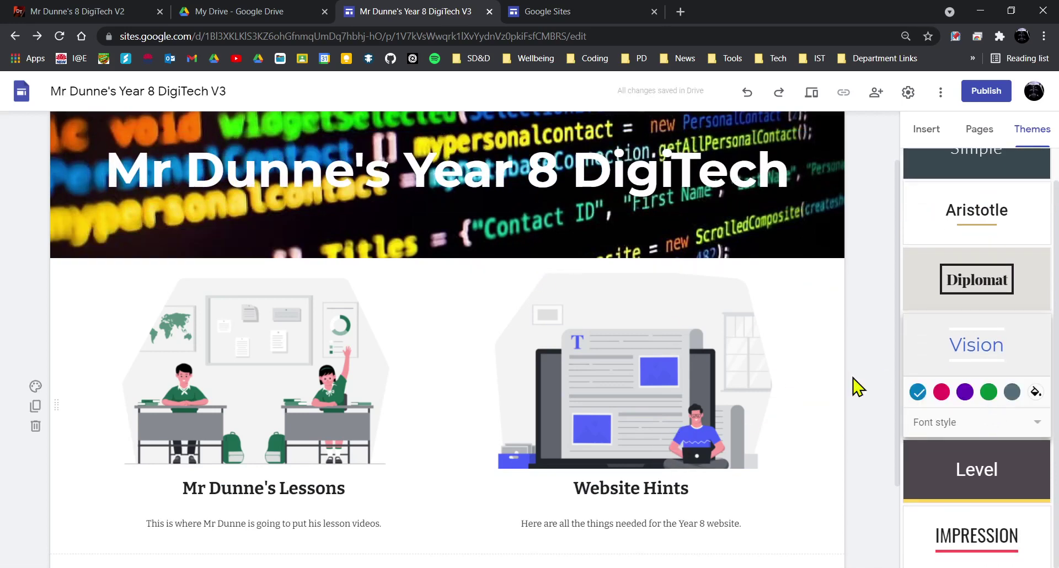
- Set the Vision theme's font style to Modern and its accent colour to purple
{"action": "left_click", "coordinate": [1033, 425]}
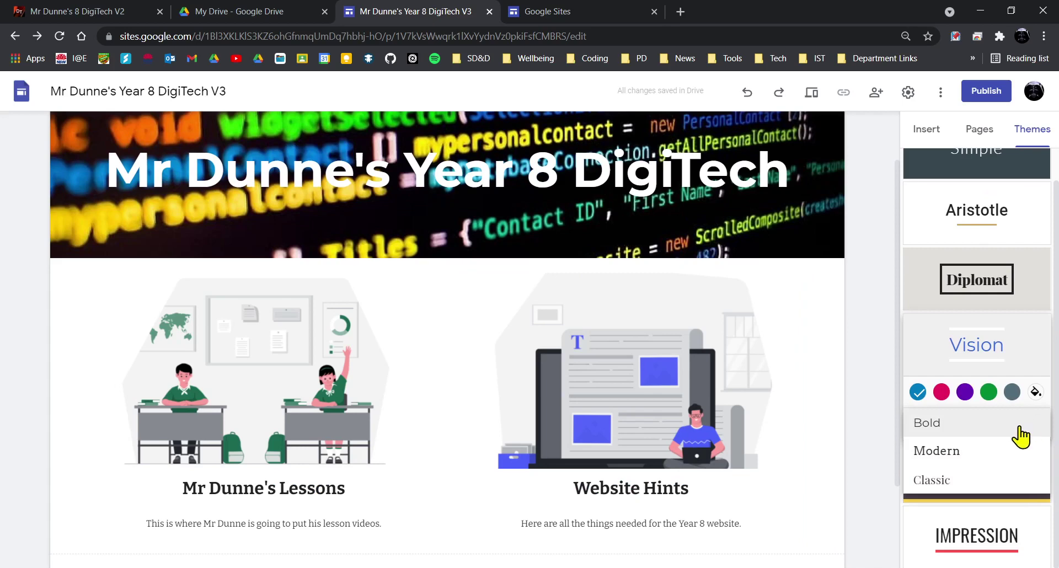
{"action": "left_click", "coordinate": [983, 450]}
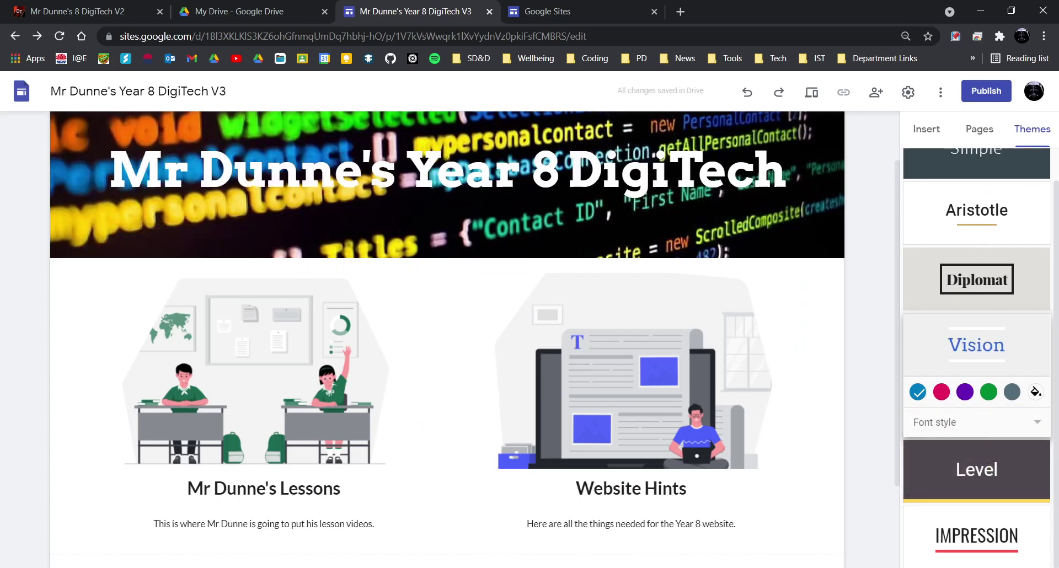
{"action": "left_click", "coordinate": [964, 392]}
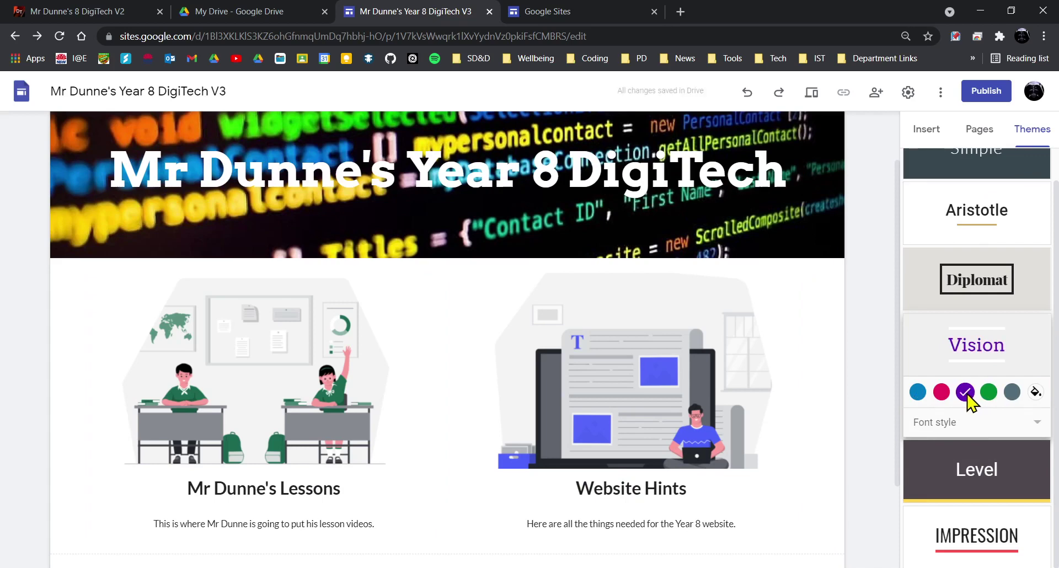
- Change the Vision theme's font style to Bold
{"action": "scroll", "coordinate": [889, 356], "scroll_direction": "down", "scroll_amount": 2}
{"action": "scroll", "coordinate": [890, 358], "scroll_direction": "up", "scroll_amount": 4}
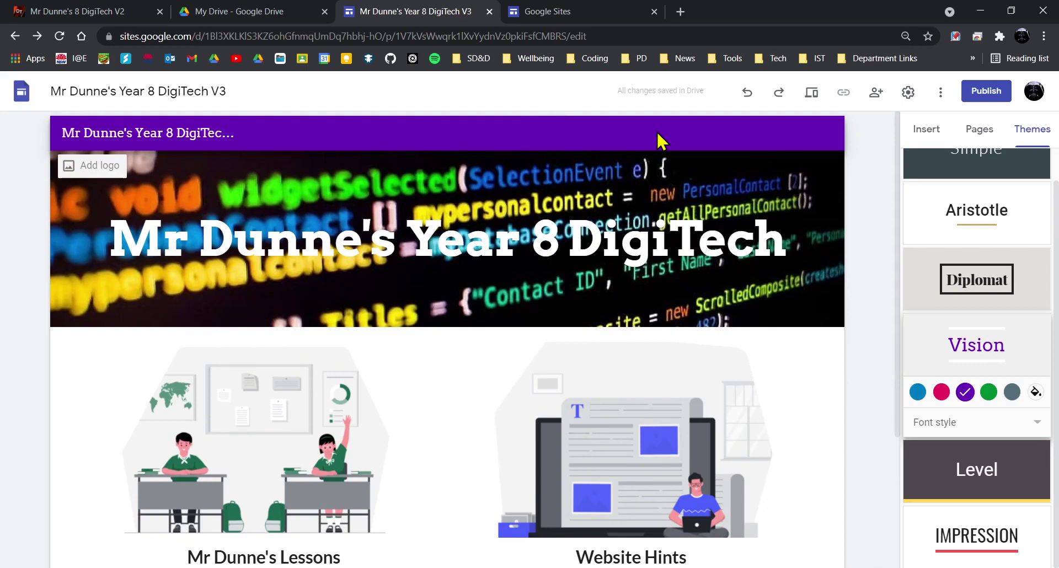
{"action": "left_click", "coordinate": [1036, 424]}
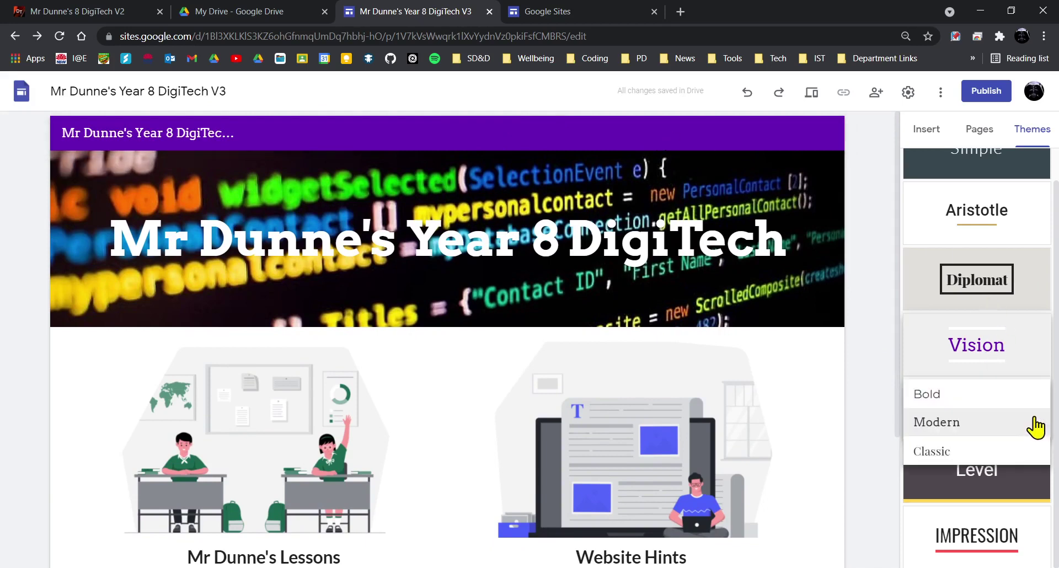
{"action": "left_click", "coordinate": [998, 399]}
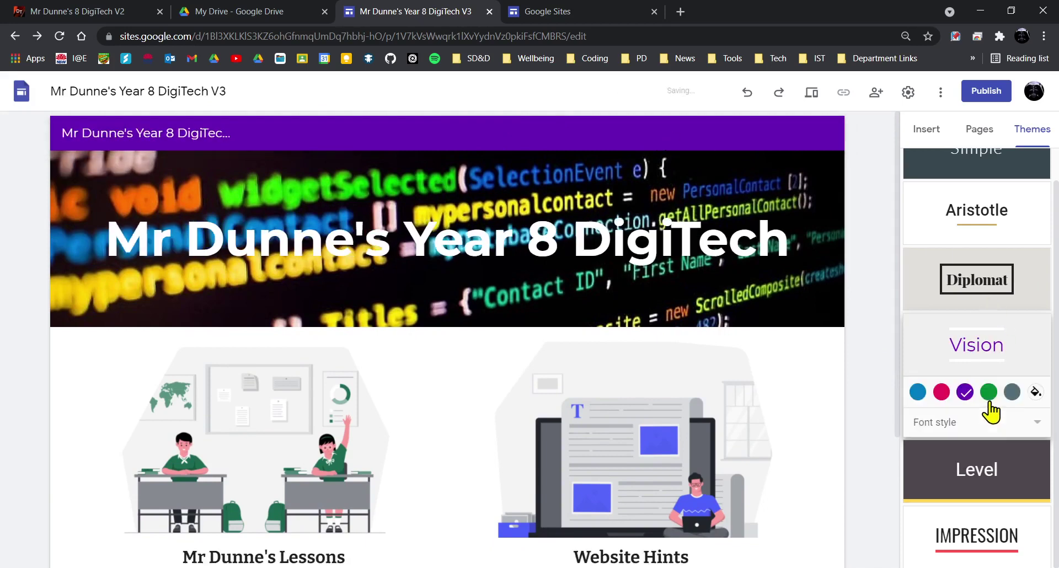
{"action": "left_click", "coordinate": [1012, 436]}
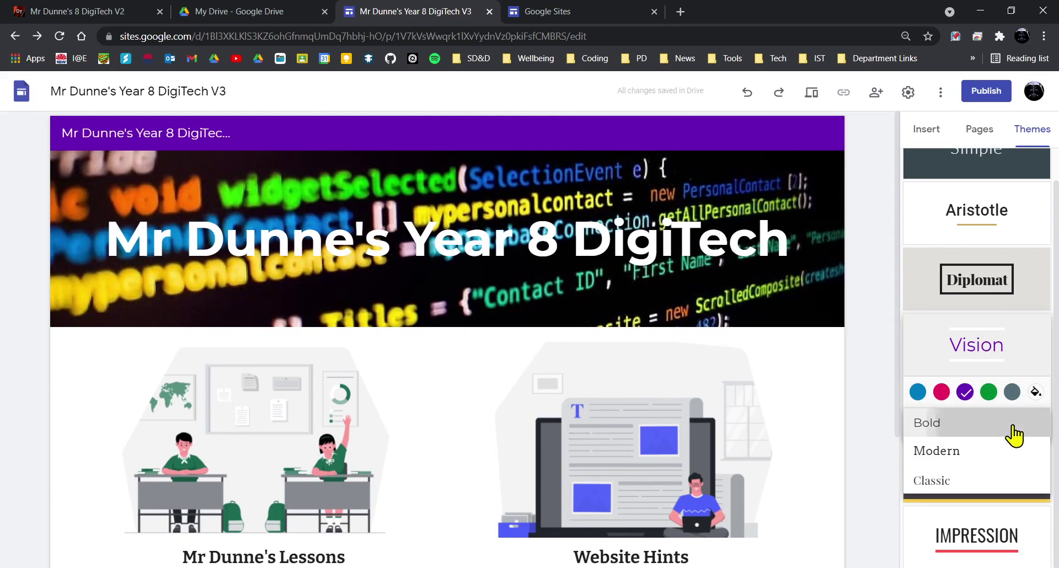
{"action": "left_click", "coordinate": [1012, 433]}
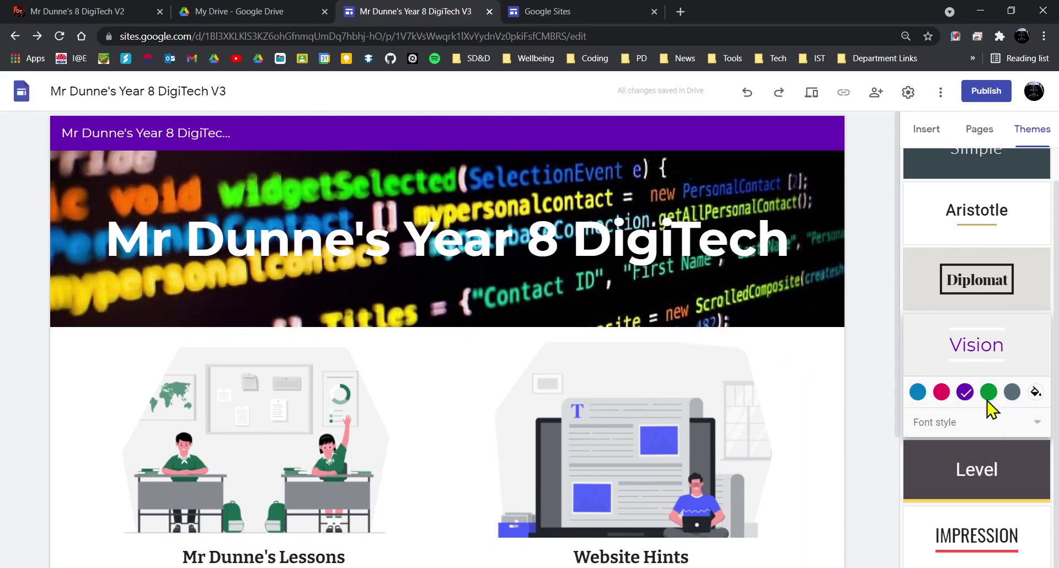
- Set the Vision theme's accent to a custom black and look over the page
{"action": "left_click", "coordinate": [1035, 392]}
{"action": "left_click", "coordinate": [913, 451]}
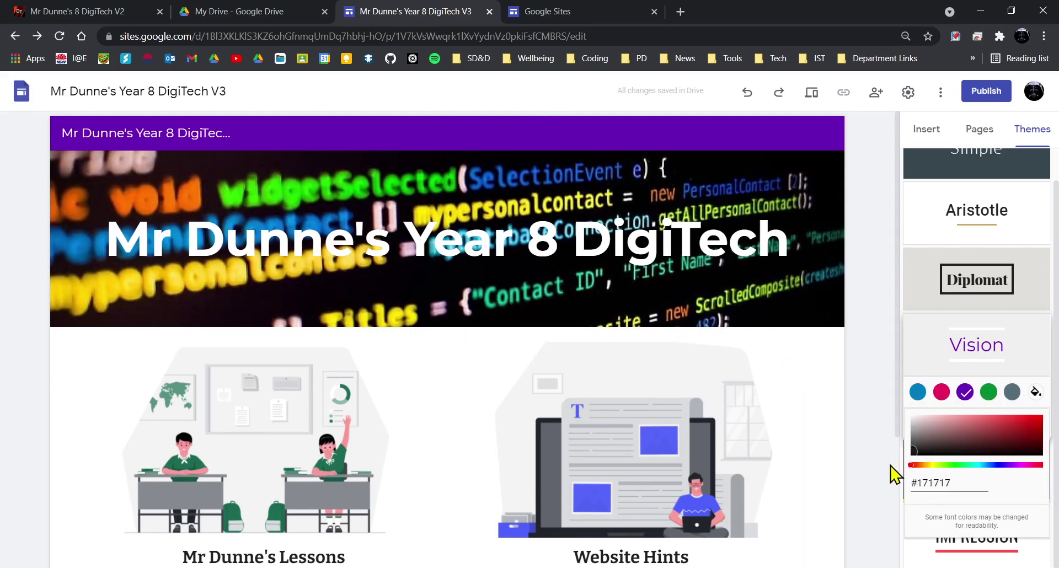
{"action": "left_click_drag", "start_coordinate": [914, 452], "coordinate": [879, 442]}
{"action": "left_click", "coordinate": [871, 434]}
{"action": "mouse_move", "coordinate": [384, 185]}
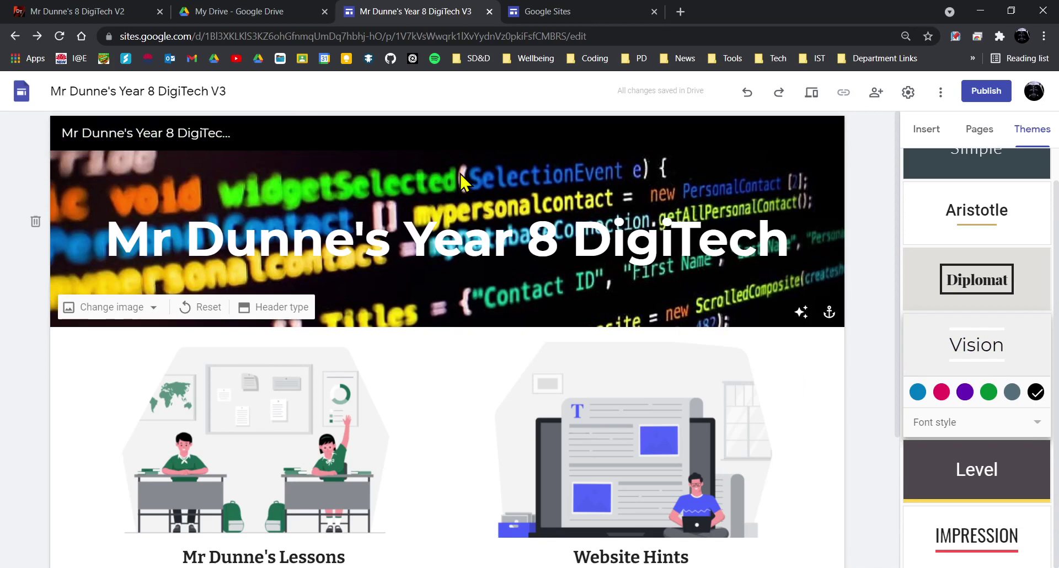
{"action": "scroll", "coordinate": [511, 208], "scroll_direction": "down", "scroll_amount": 3}
{"action": "scroll", "coordinate": [539, 345], "scroll_direction": "up", "scroll_amount": 2}
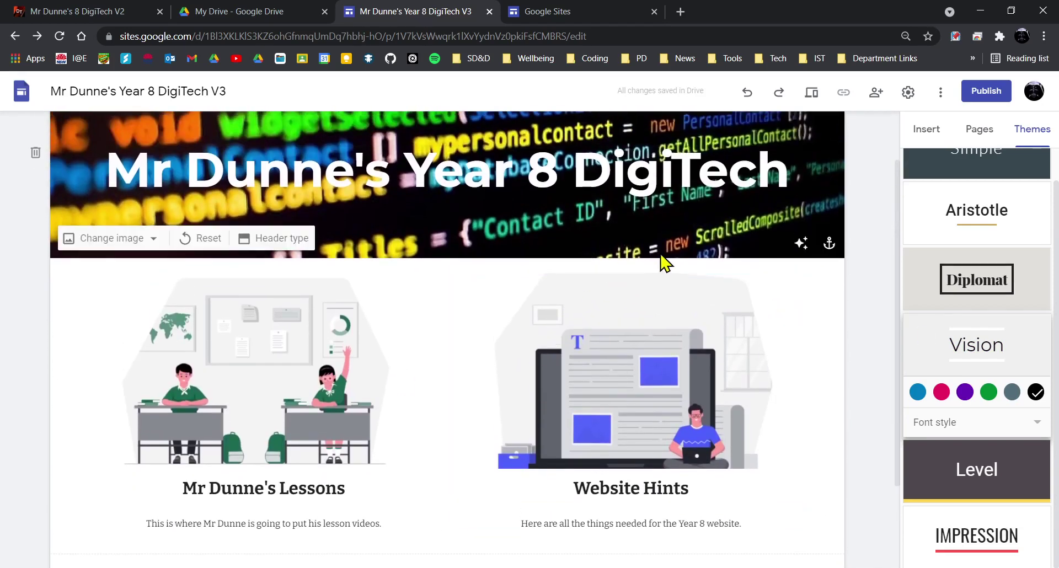
{"action": "scroll", "coordinate": [662, 259], "scroll_direction": "up", "scroll_amount": 2}
- Add a text box below the two image sections and narrow it to about three quarters of the content width
{"action": "left_click", "coordinate": [965, 144]}
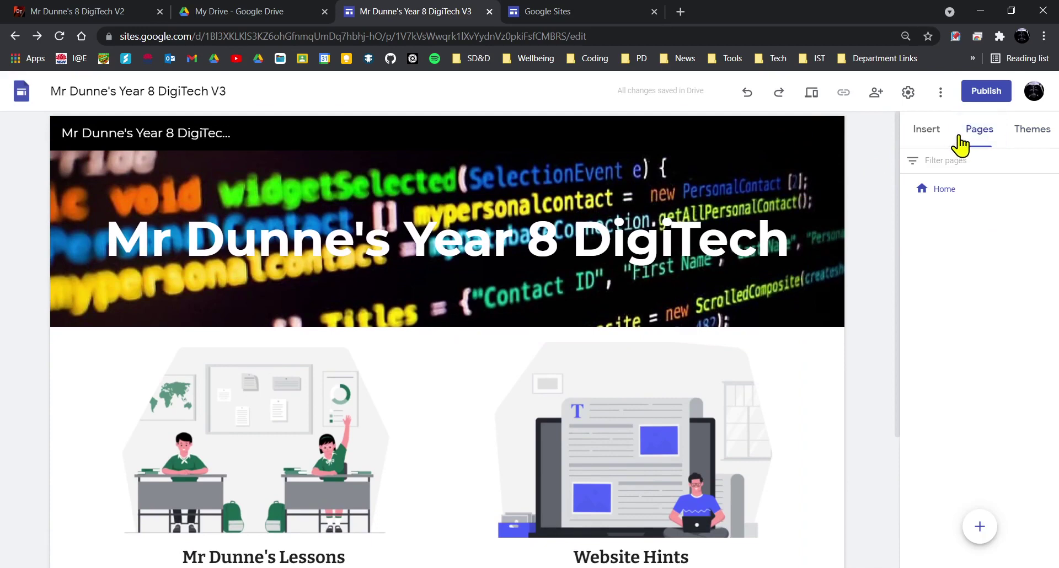
{"action": "left_click", "coordinate": [940, 135]}
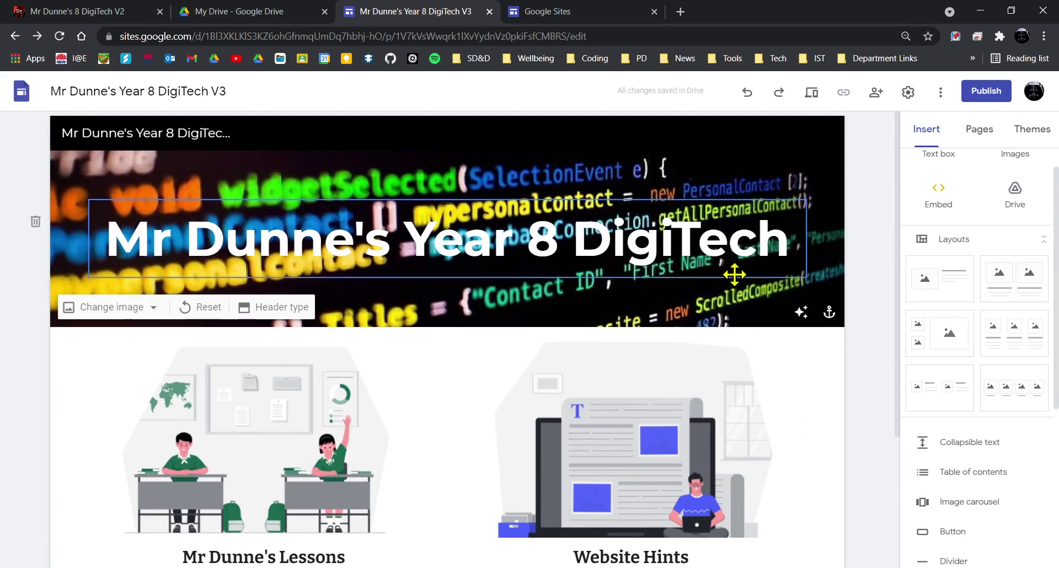
{"action": "scroll", "coordinate": [944, 255], "scroll_direction": "up", "scroll_amount": 1}
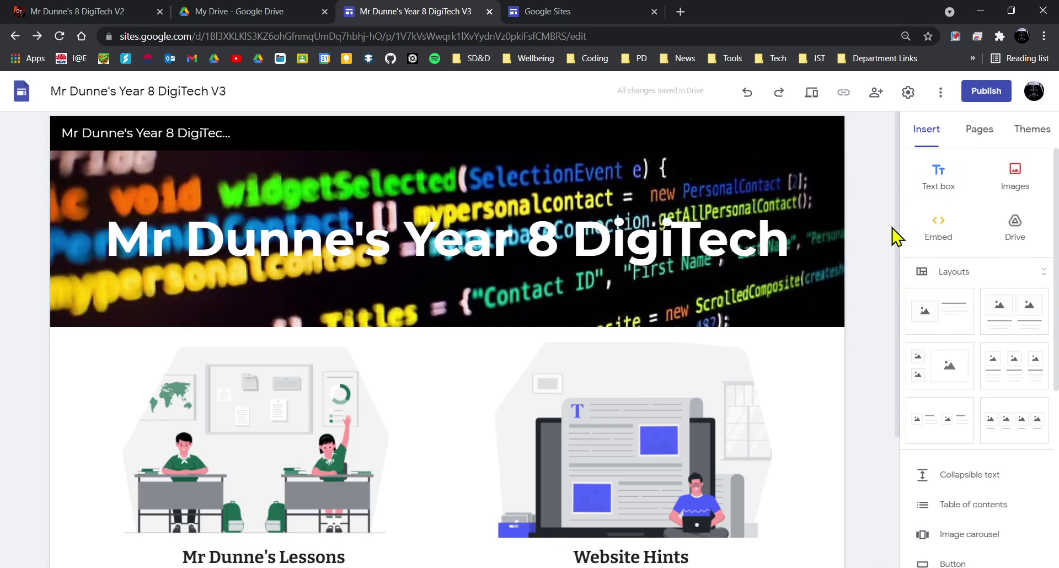
{"action": "scroll", "coordinate": [524, 456], "scroll_direction": "down", "scroll_amount": 3}
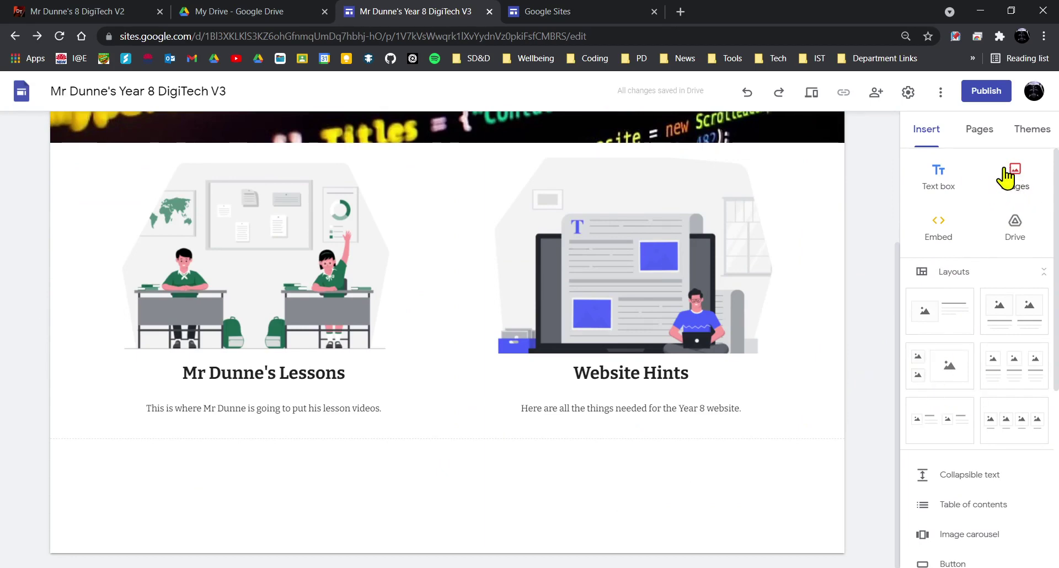
{"action": "left_click", "coordinate": [957, 180]}
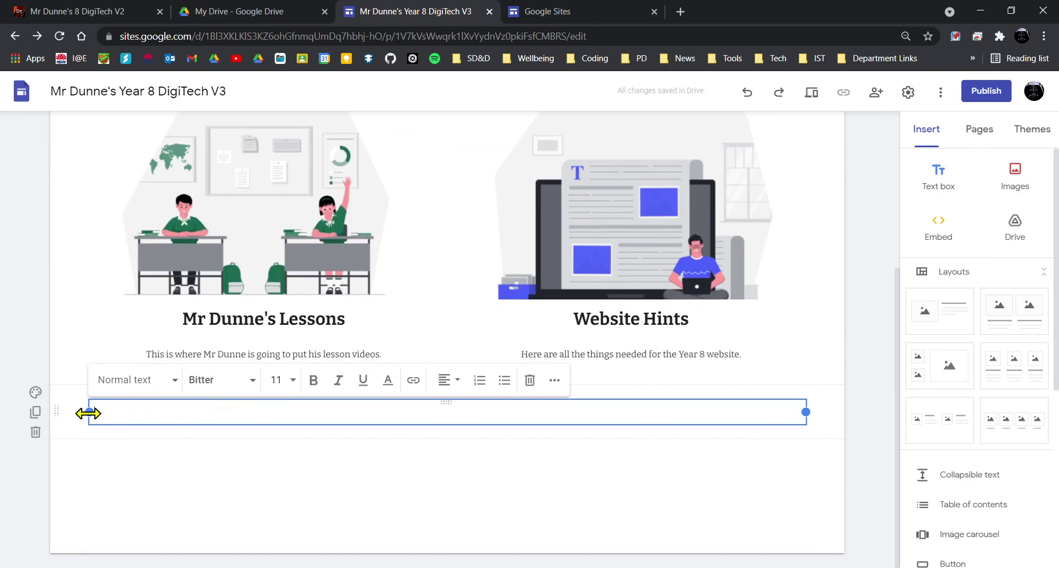
{"action": "mouse_move", "coordinate": [88, 414]}
{"action": "left_mouse_down"}
{"action": "mouse_move", "coordinate": [436, 411]}
{"action": "mouse_move", "coordinate": [95, 425]}
{"action": "left_mouse_up"}
{"action": "left_click_drag", "start_coordinate": [809, 412], "coordinate": [621, 413]}
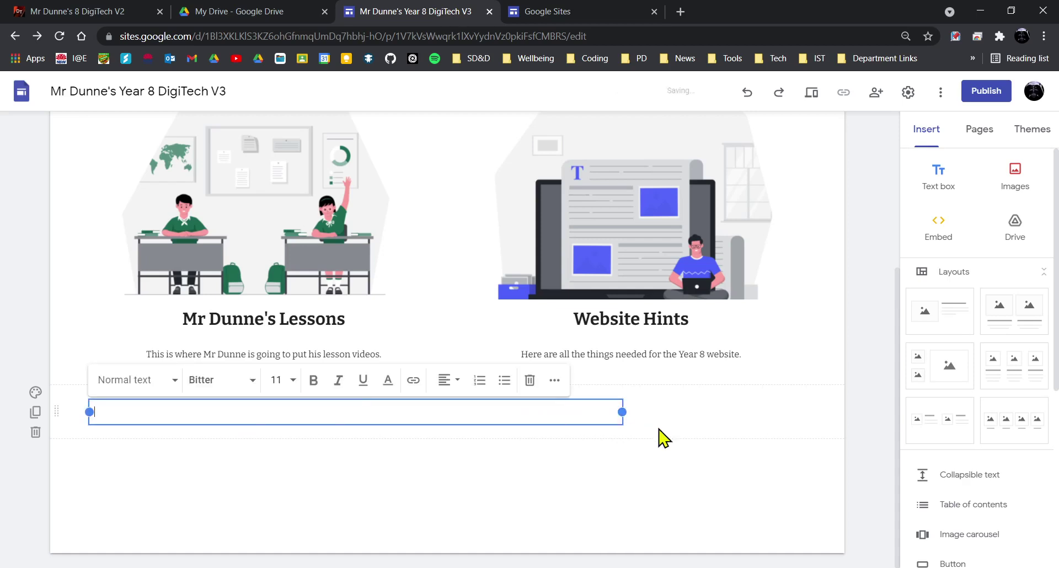
{"action": "left_click", "coordinate": [696, 430]}
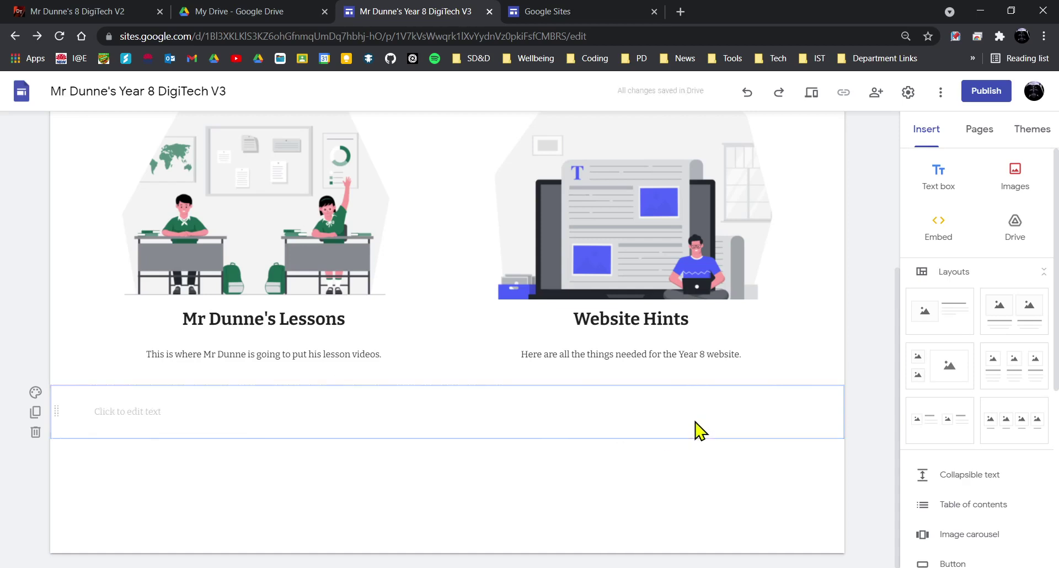
- Add a second text box, narrow it to about a quarter of the content width, and place it beside the first in the same row
{"action": "left_click", "coordinate": [940, 178]}
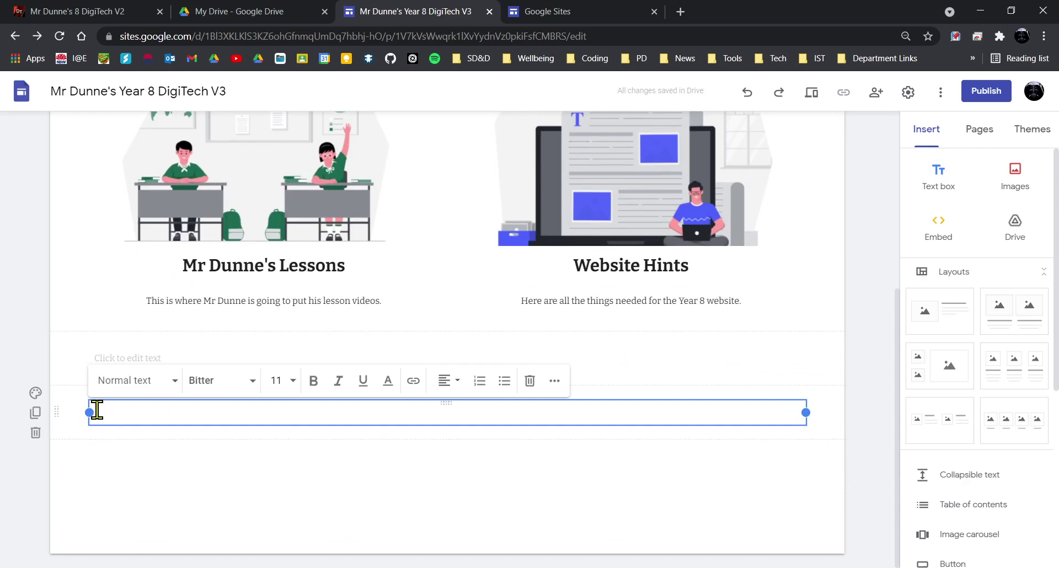
{"action": "left_click_drag", "start_coordinate": [95, 411], "coordinate": [641, 412]}
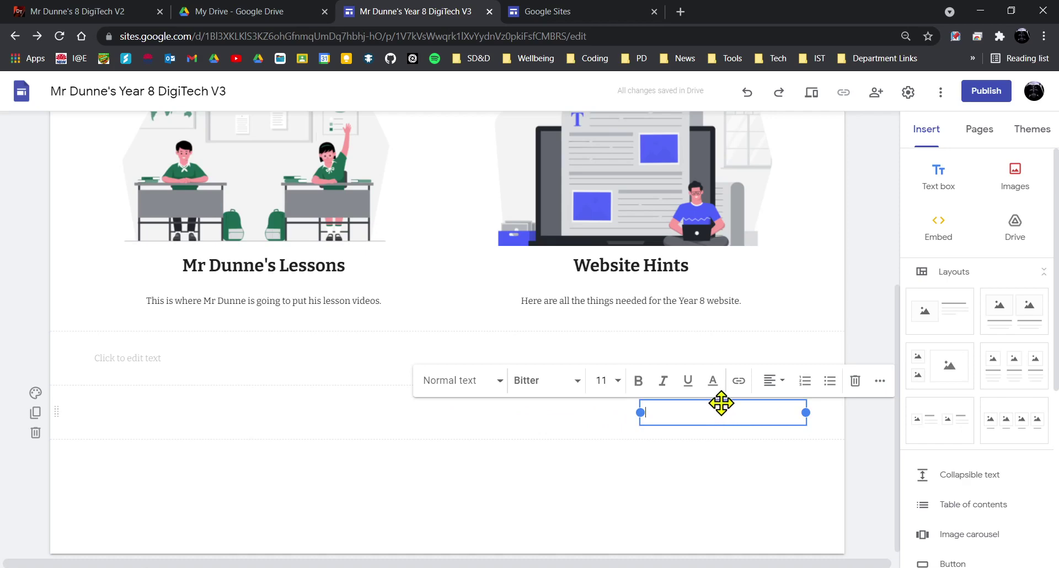
{"action": "left_click_drag", "start_coordinate": [721, 403], "coordinate": [702, 349]}
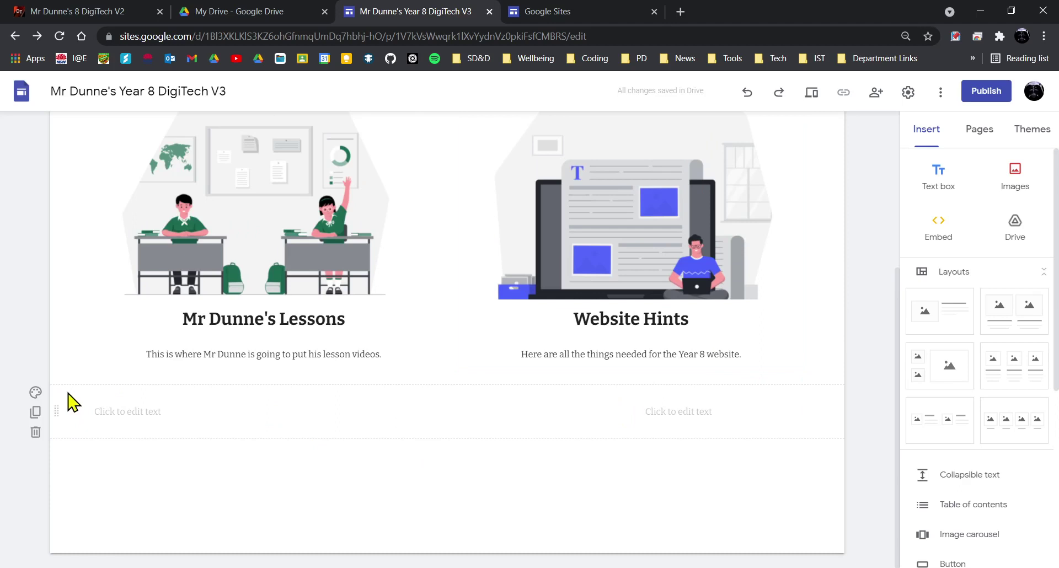
{"action": "left_click", "coordinate": [99, 412]}
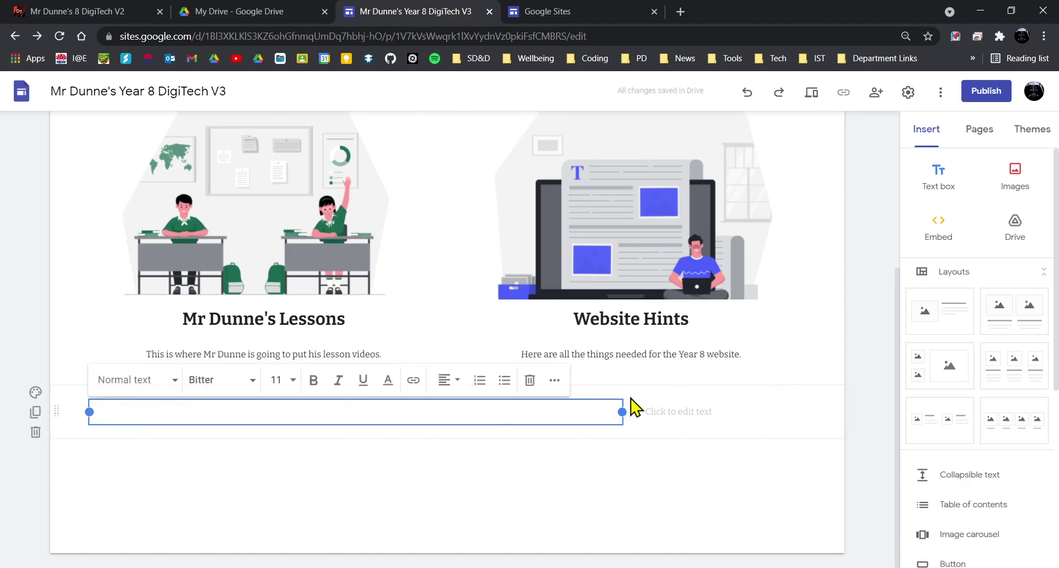
{"action": "left_click", "coordinate": [686, 412]}
{"action": "left_click", "coordinate": [364, 416]}
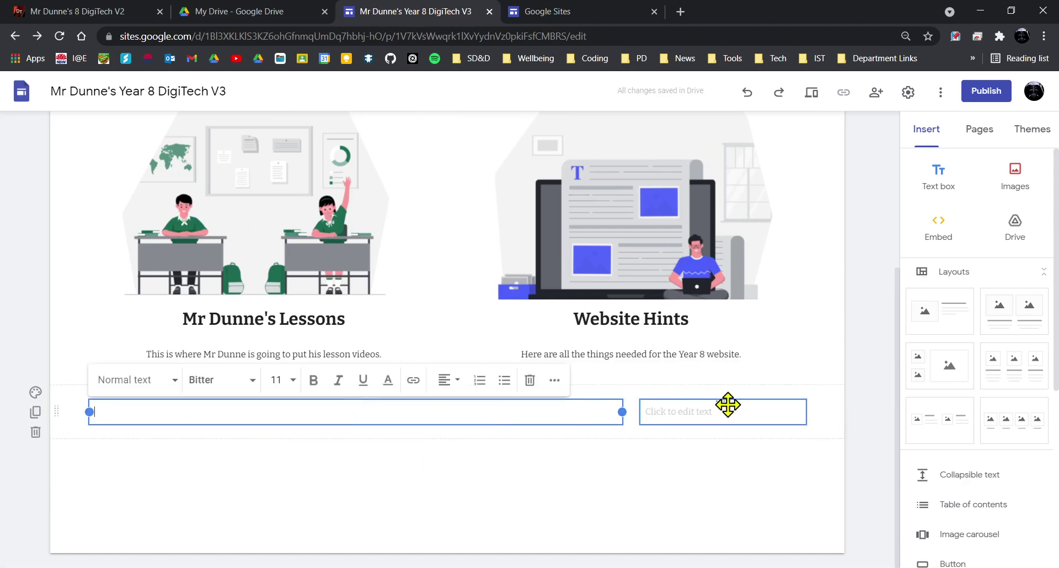
{"action": "left_click", "coordinate": [728, 406]}
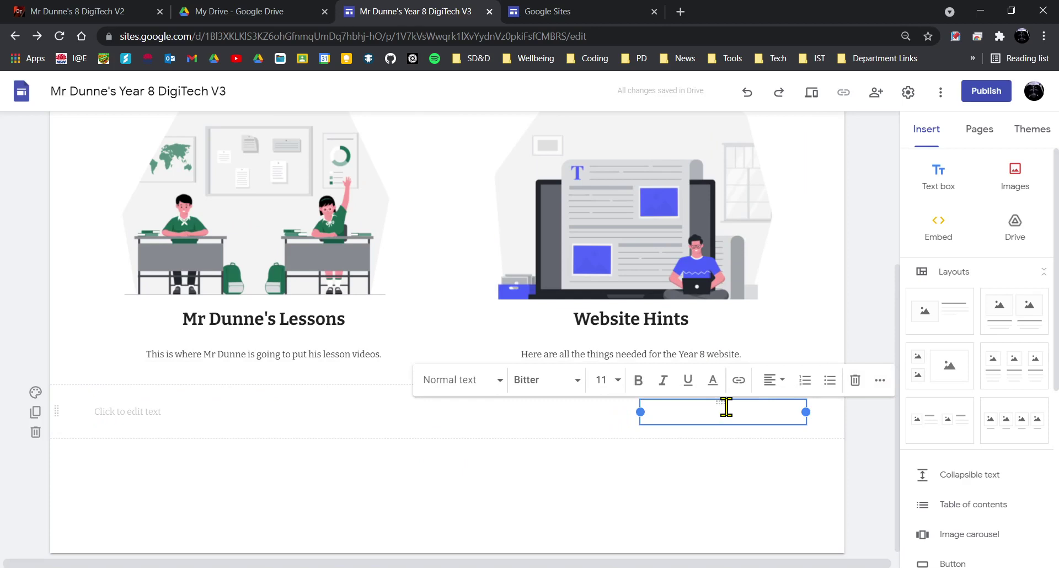